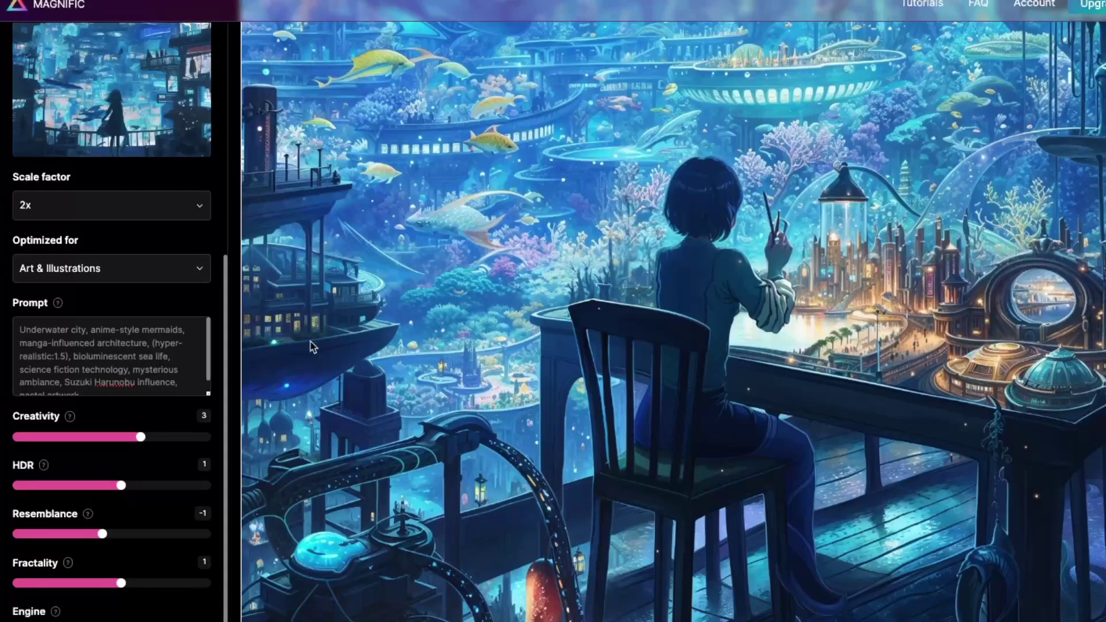
# Scroll over the upscaled girl-at-desk image and drag the slider fully right to show the original.
pyautogui.scroll(-1, 380, 327)
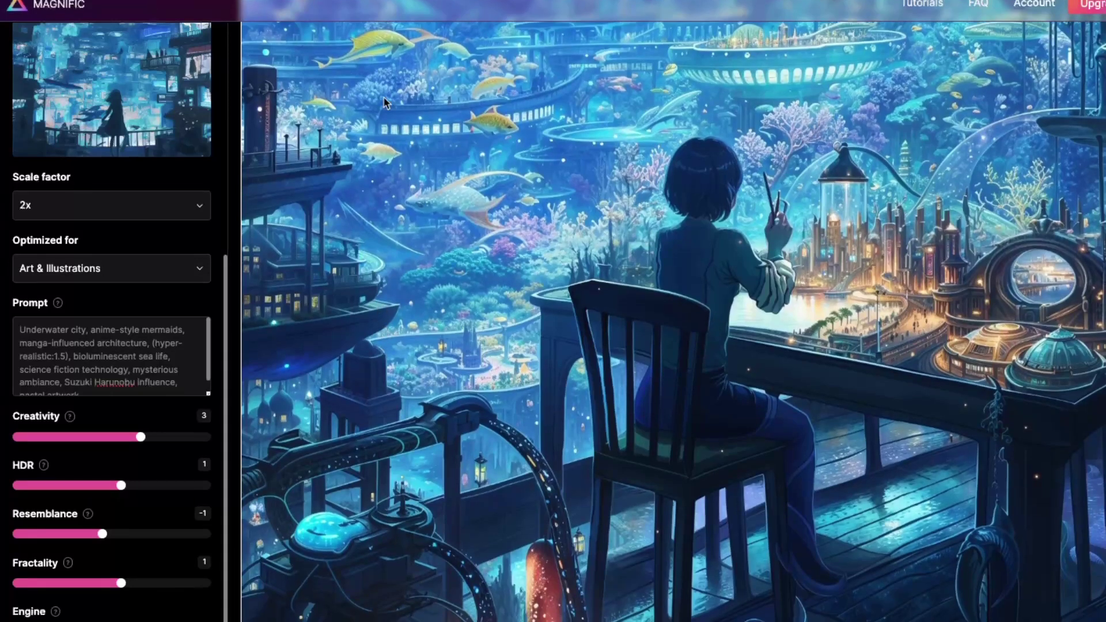
pyautogui.scroll(1, 714, 458)
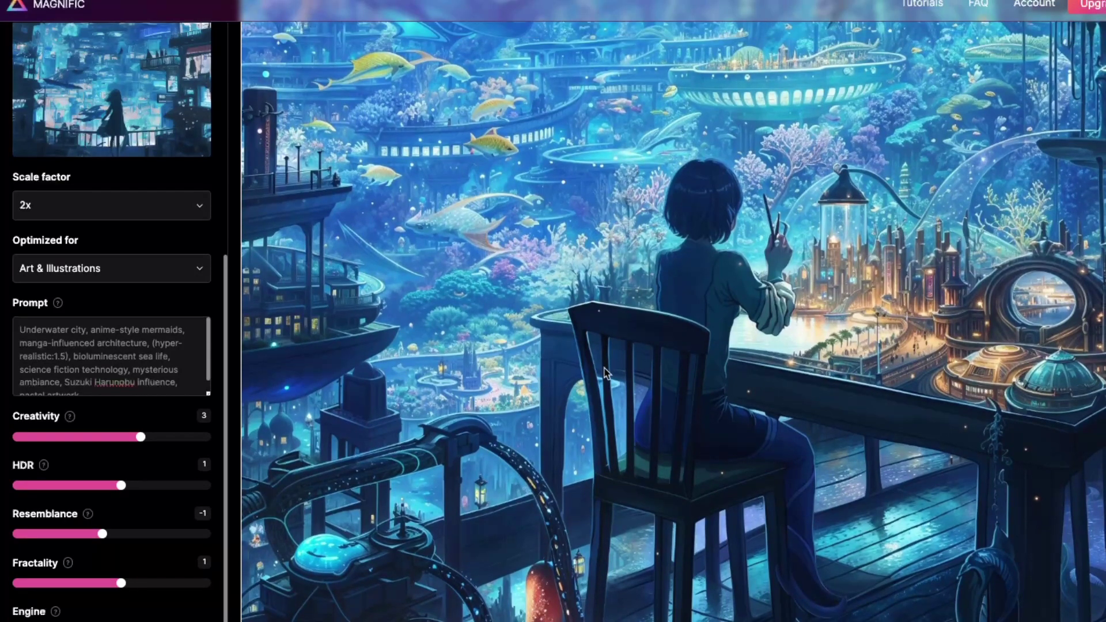
pyautogui.scroll(-5, 605, 373)
pyautogui.scroll(3, 624, 371)
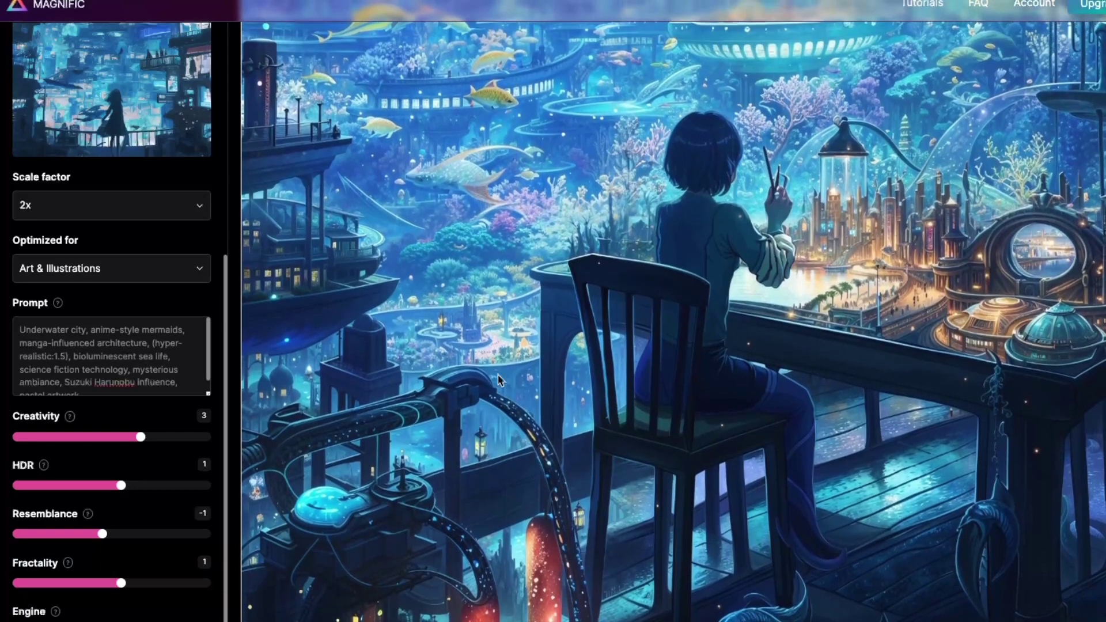
pyautogui.scroll(3, 472, 334)
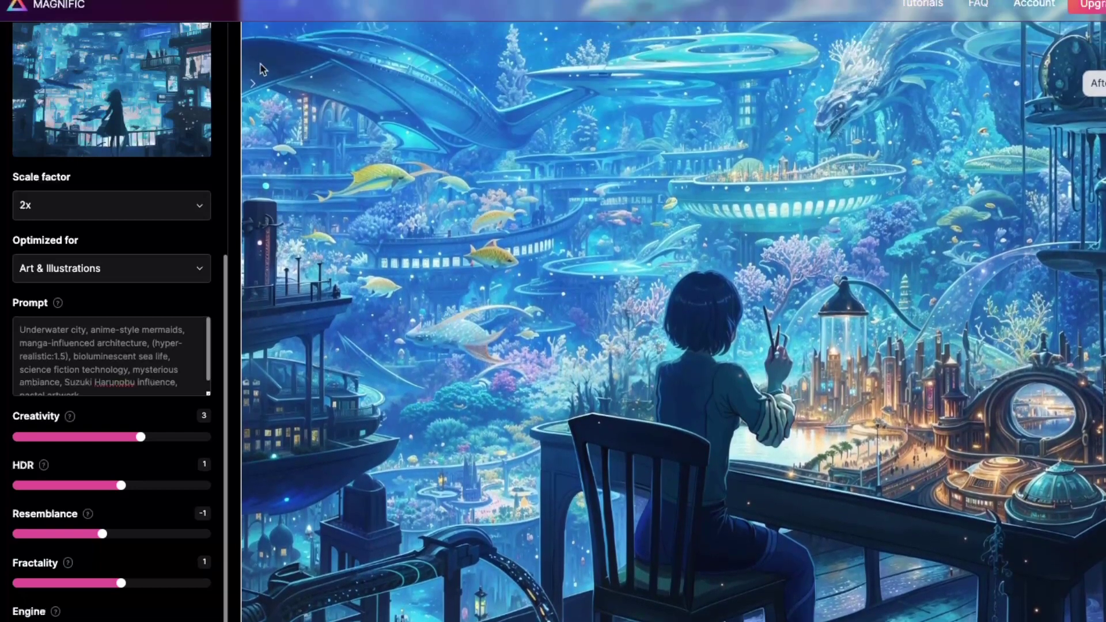
pyautogui.moveTo(249, 83); pyautogui.dragTo(1102, 164)
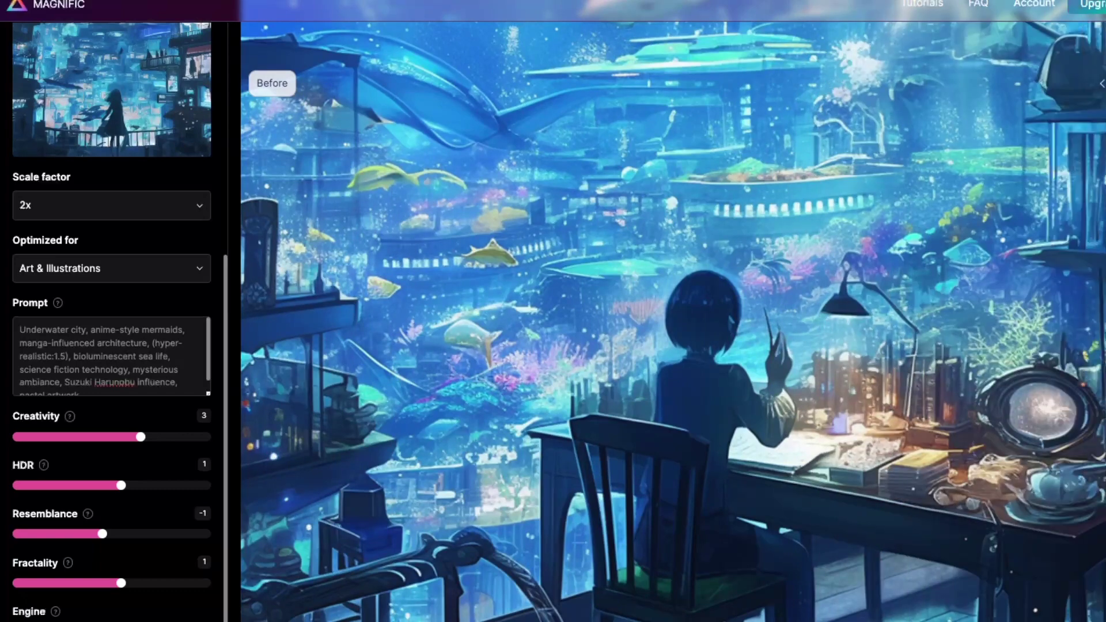
pyautogui.scroll(-3, 803, 301)
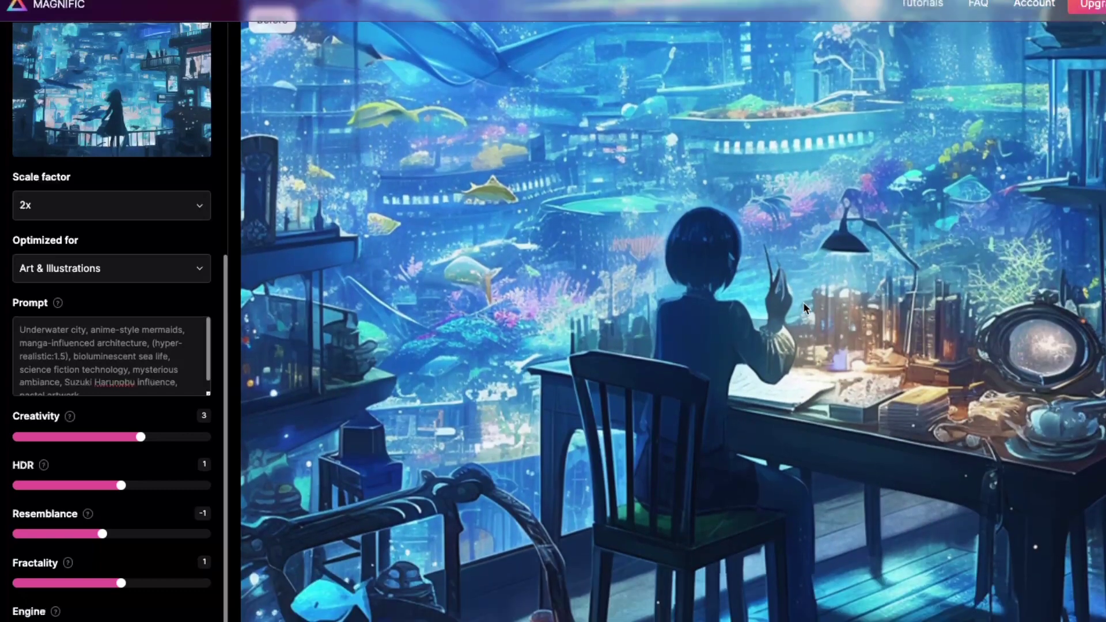
pyautogui.scroll(2, 805, 318)
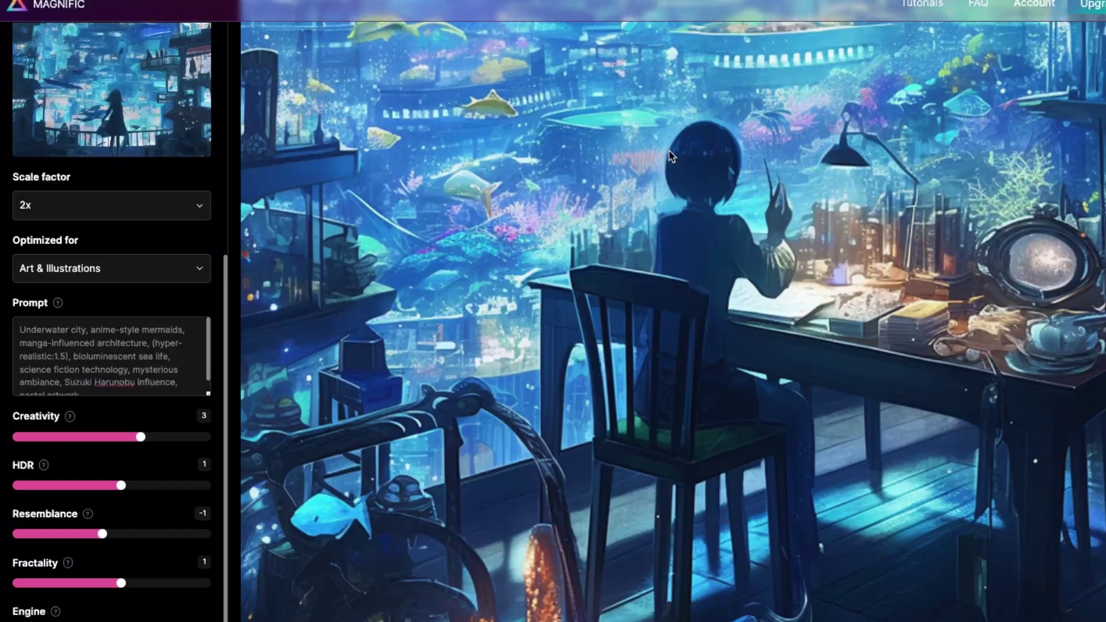
pyautogui.scroll(5, 790, 293)
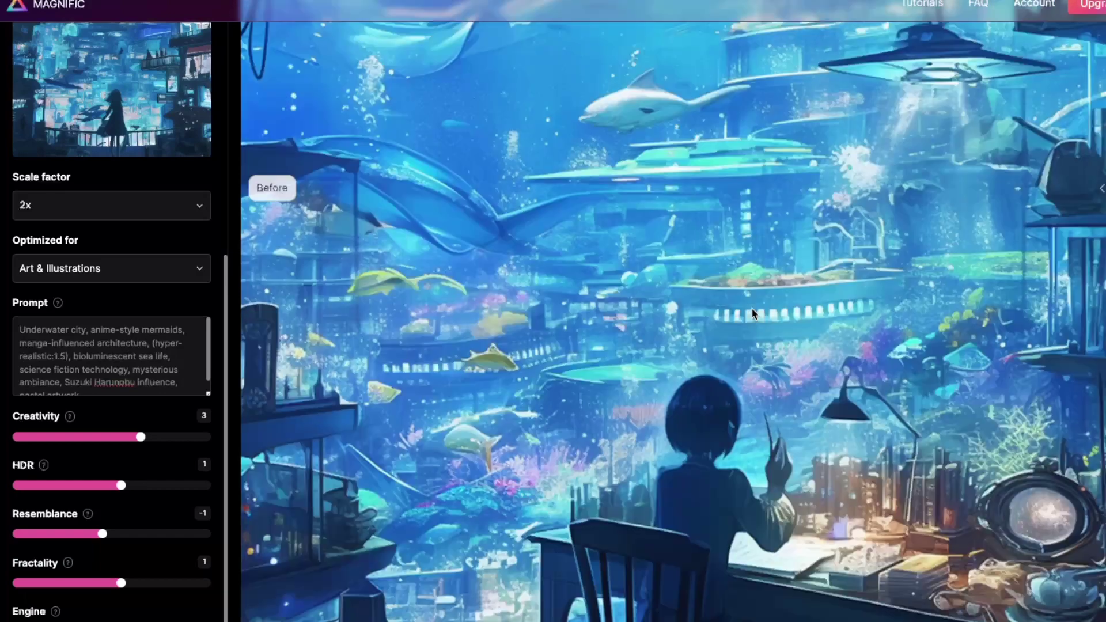
pyautogui.scroll(3, 751, 307)
pyautogui.scroll(10, 750, 329)
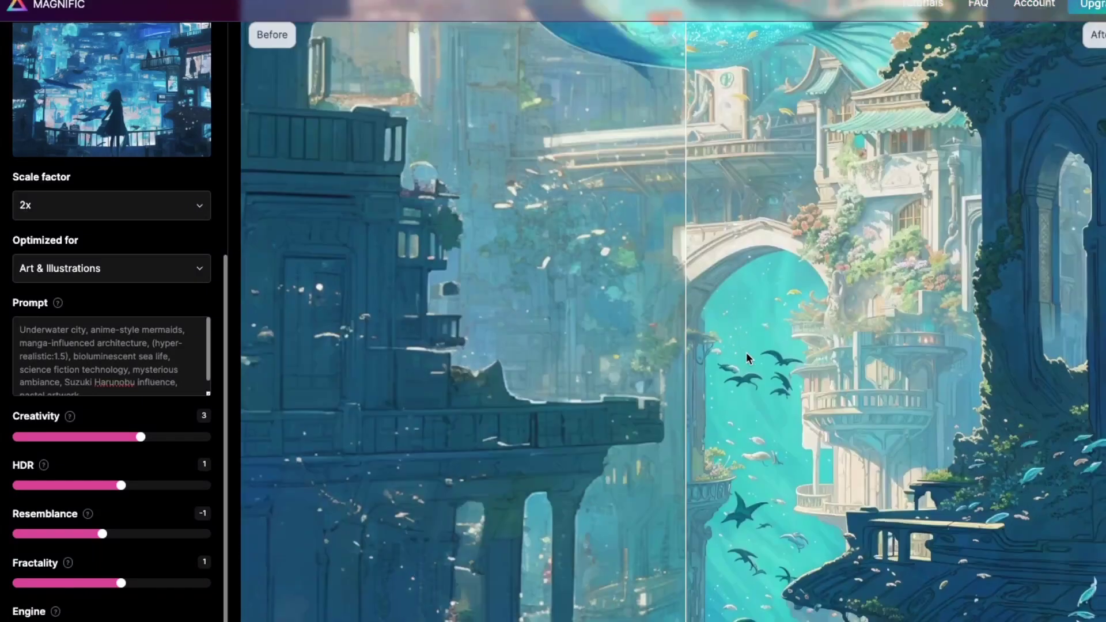
pyautogui.scroll(-10, 628, 339)
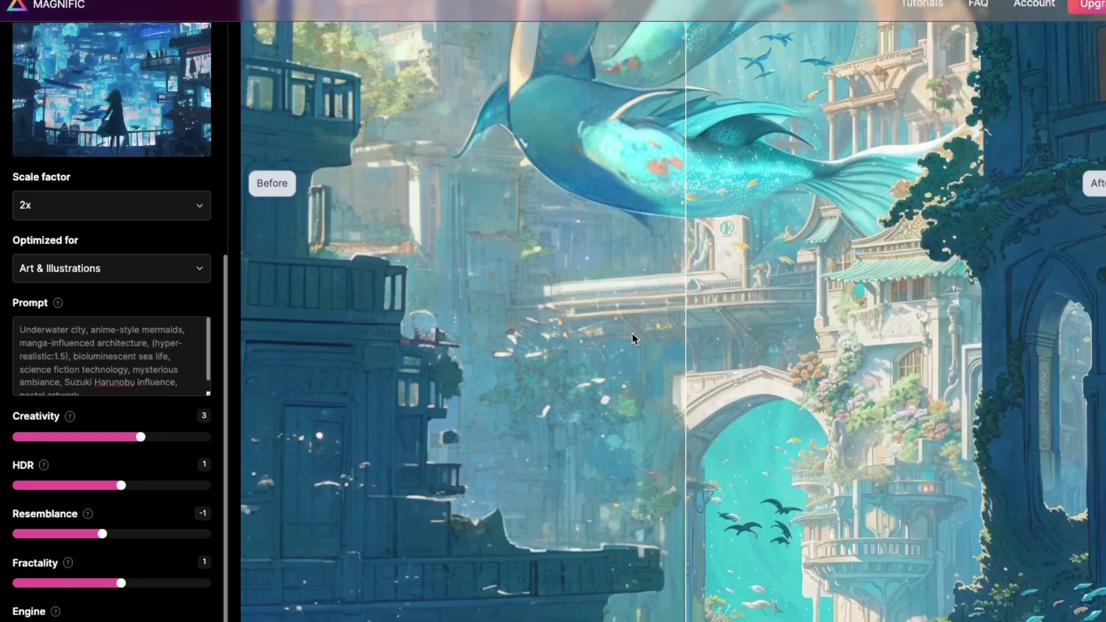
pyautogui.scroll(-10, 643, 350)
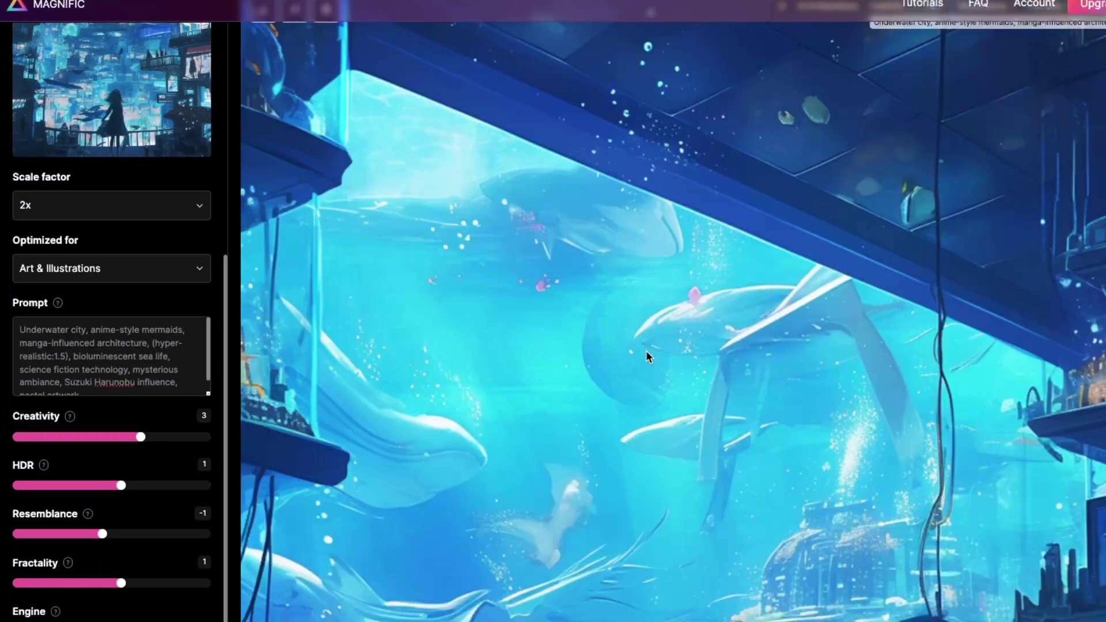
pyautogui.scroll(-5, 647, 348)
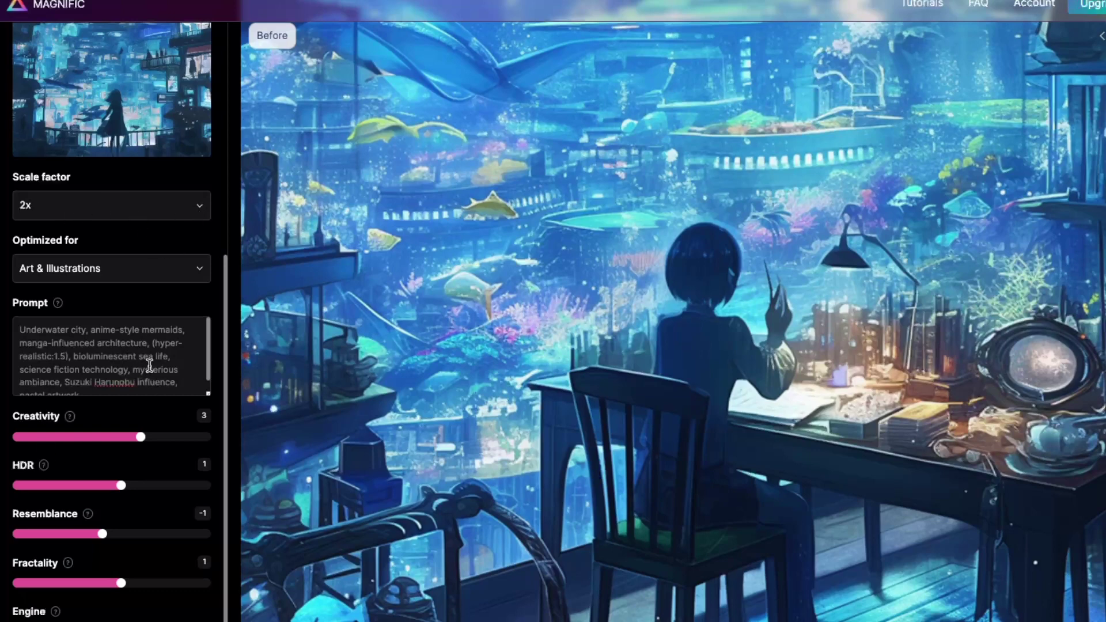
pyautogui.scroll(-1, 143, 262)
pyautogui.scroll(-1, 116, 326)
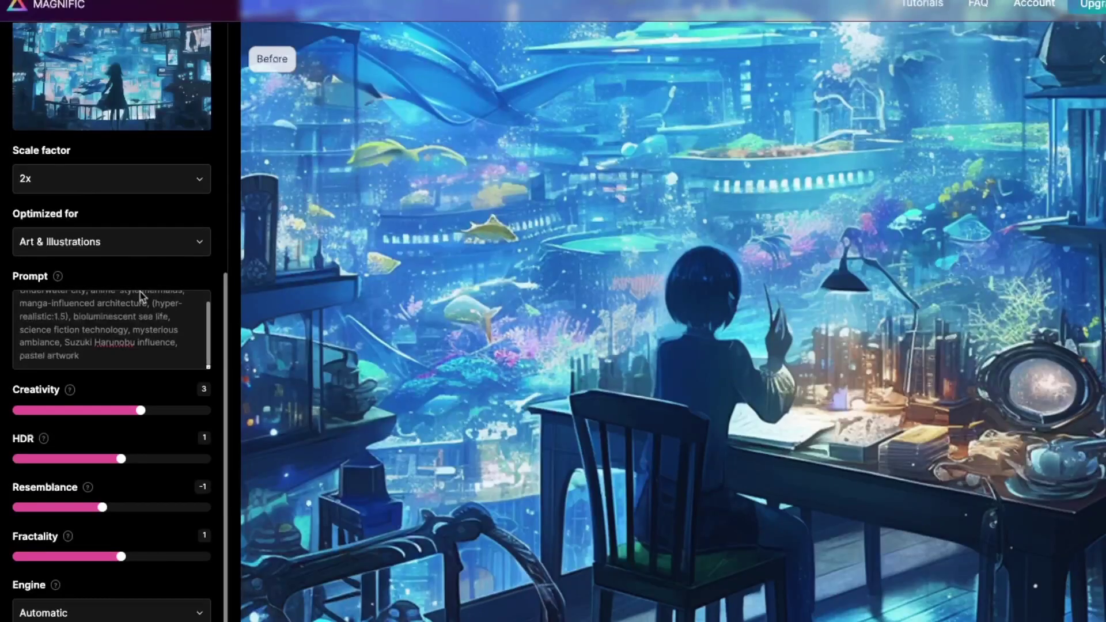
pyautogui.moveTo(118, 344); pyautogui.dragTo(19, 293)
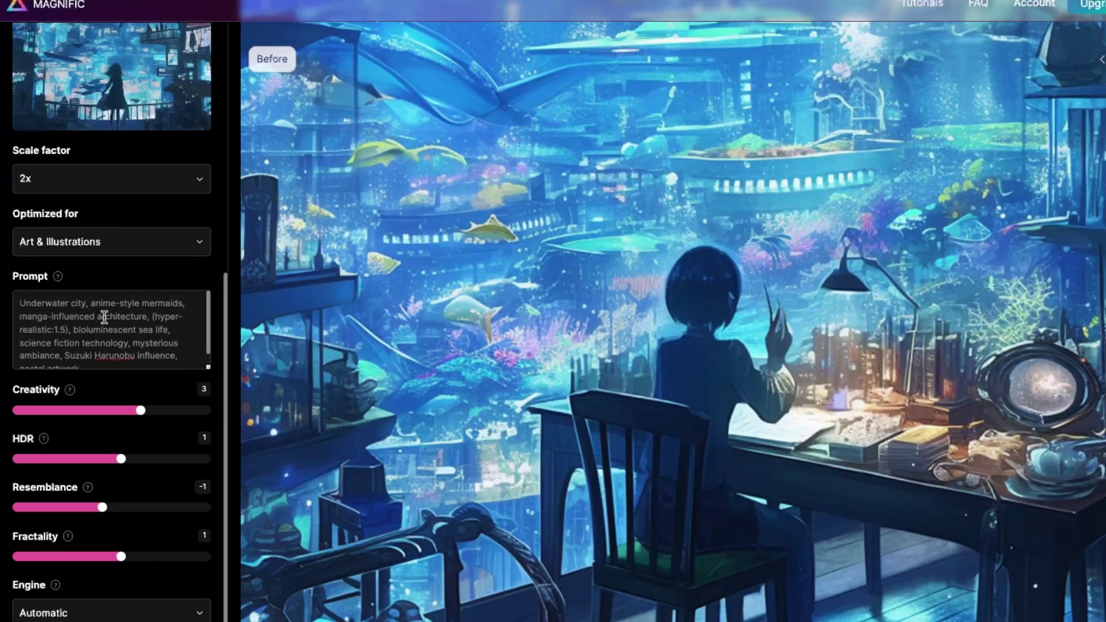
pyautogui.scroll(-1, 127, 334)
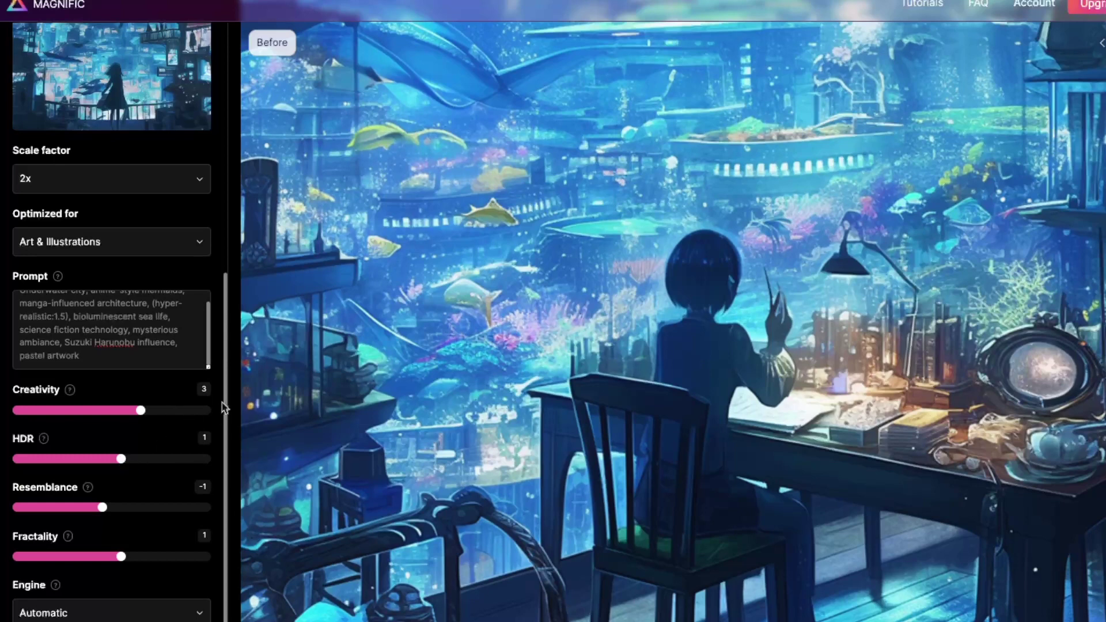
pyautogui.moveTo(140, 410)
pyautogui.mouseDown()
pyautogui.moveTo(210, 411)
pyautogui.moveTo(117, 411)
pyautogui.moveTo(141, 411)
pyautogui.mouseUp()
# Read the HDR and Resemblance help explanations, then move up toward the Fractality help icon.
pyautogui.click(44, 439)
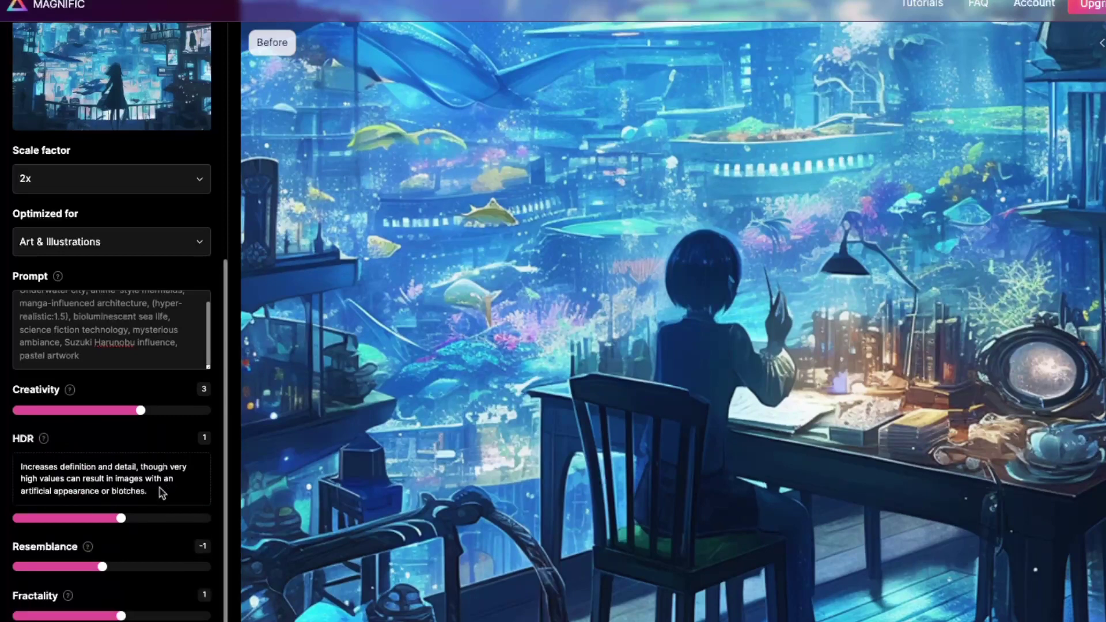
pyautogui.click(43, 439)
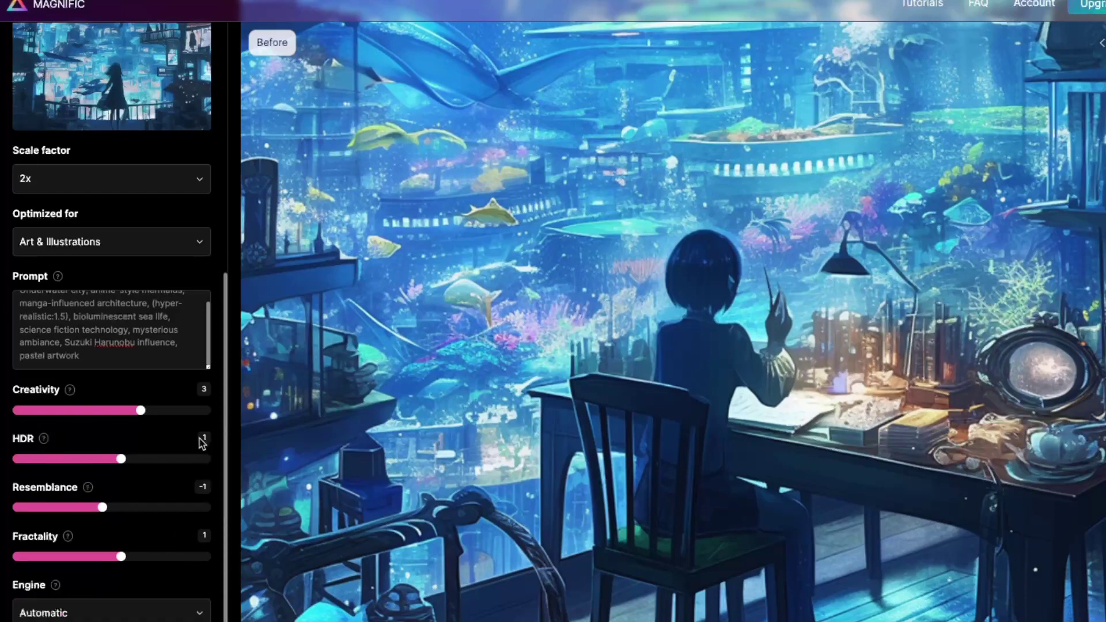
pyautogui.click(88, 487)
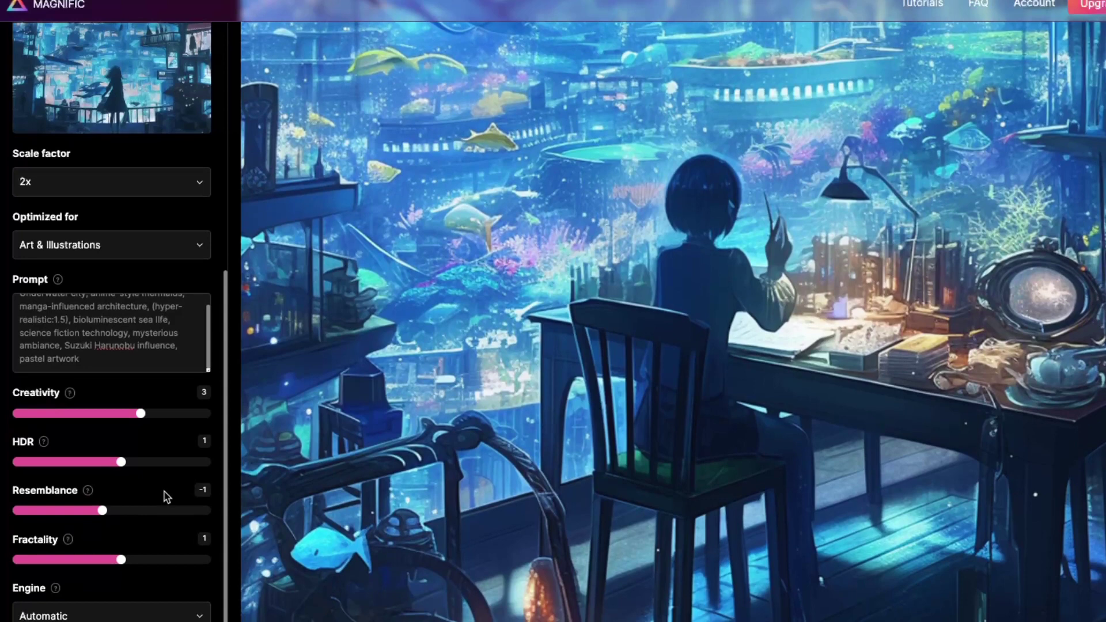
pyautogui.scroll(1, 70, 567)
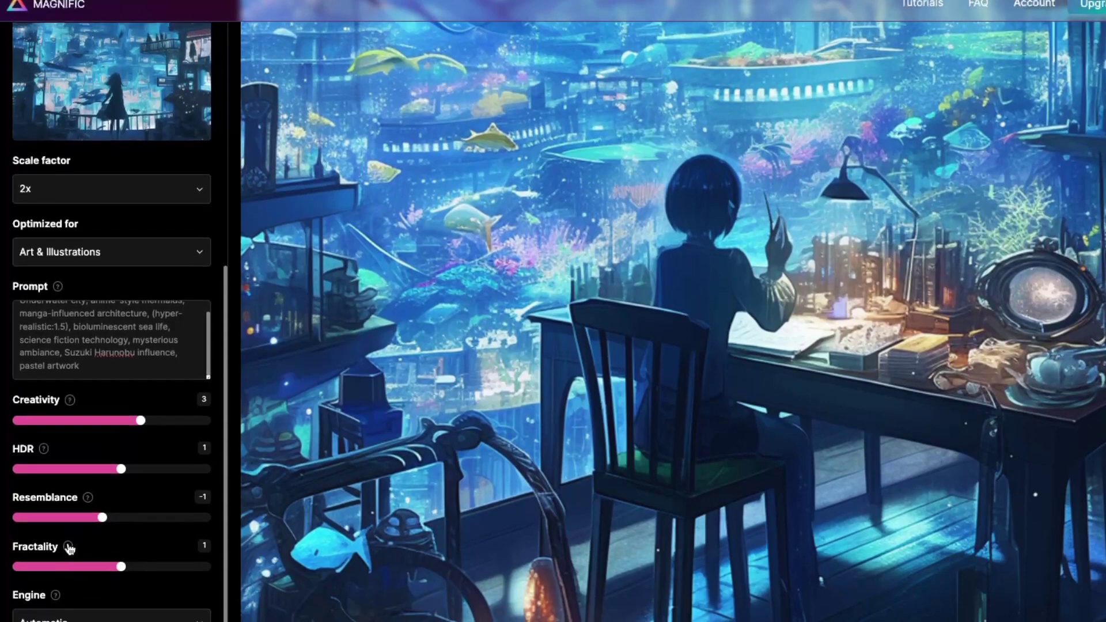
# Scroll the settings sidebar down through the Fractality tooltip, then back up so it closes.
pyautogui.moveTo(69, 548)
pyautogui.scroll(-3, 124, 544)
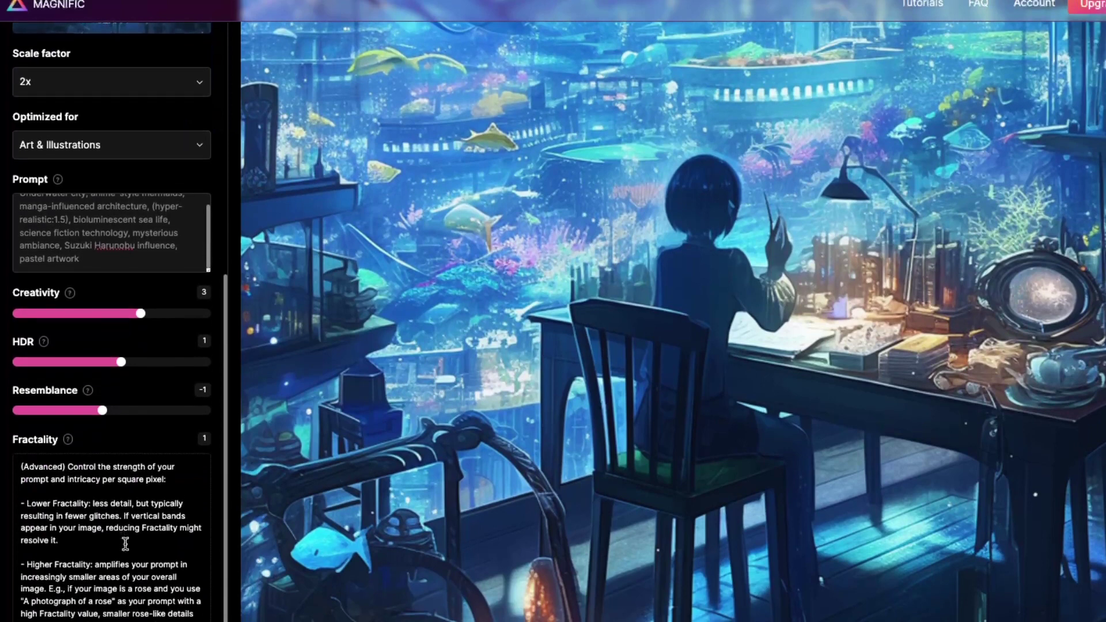
pyautogui.scroll(-1, 125, 543)
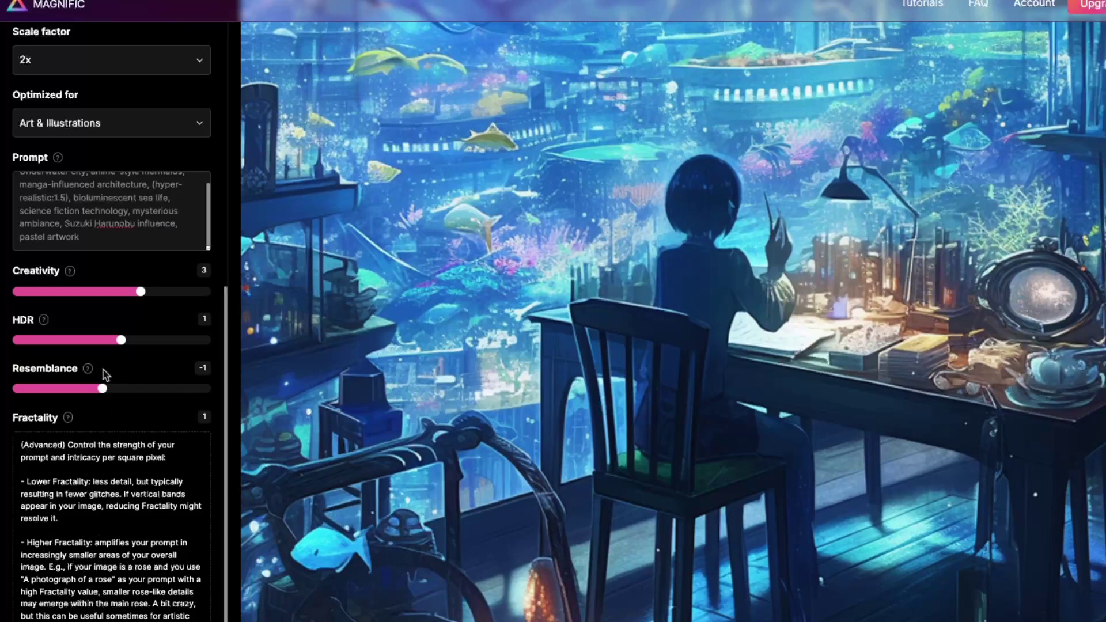
pyautogui.scroll(2, 69, 423)
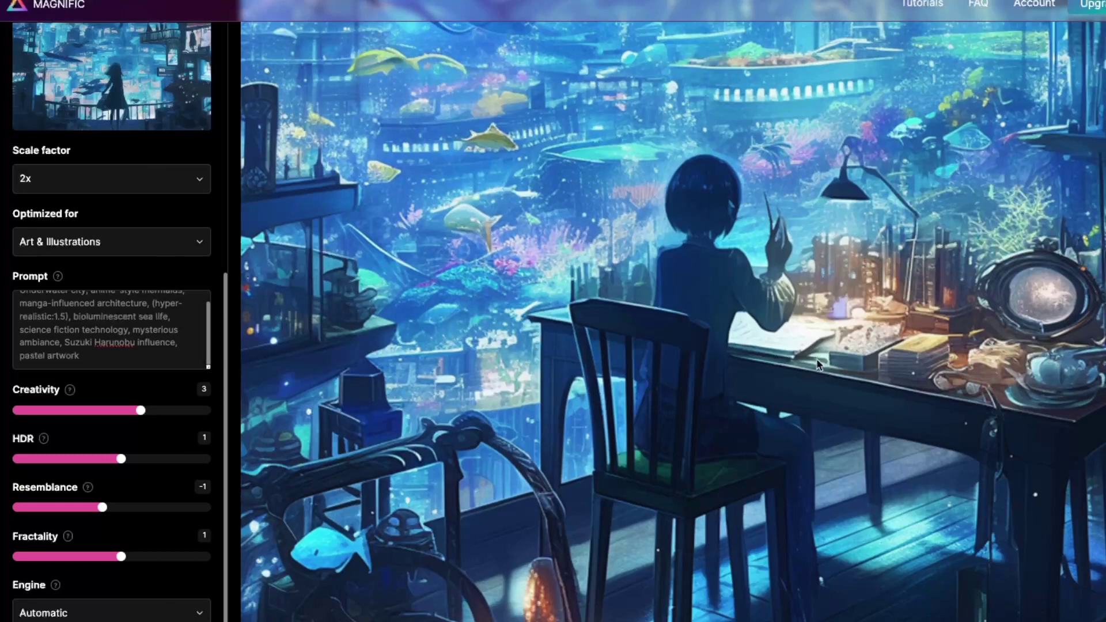
pyautogui.scroll(-2, 855, 337)
pyautogui.scroll(-3, 844, 349)
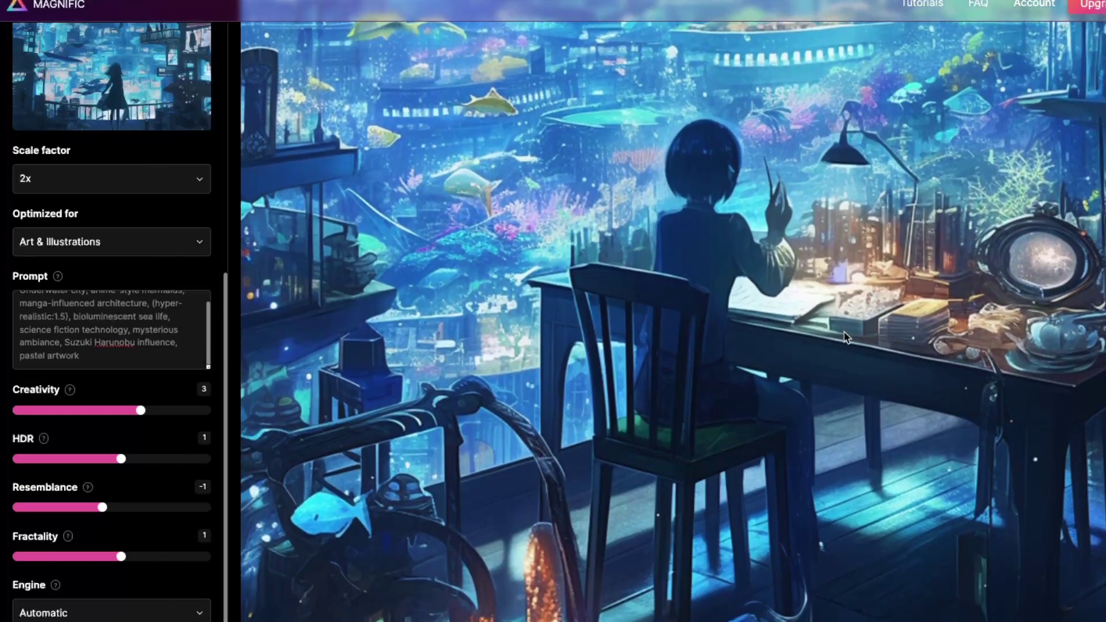
pyautogui.scroll(10, 829, 348)
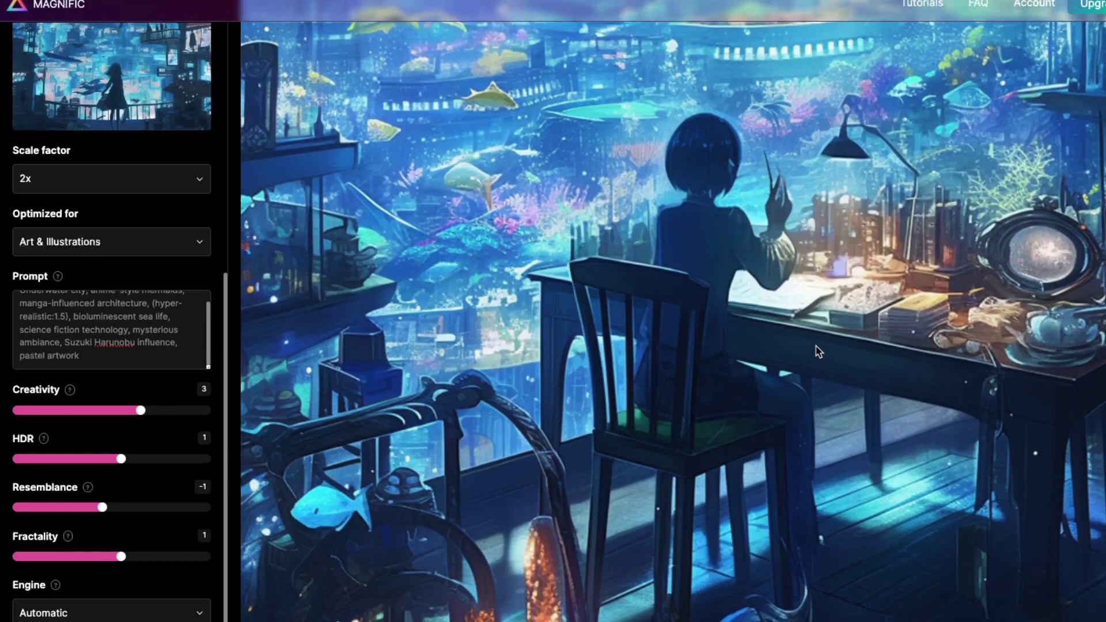
pyautogui.scroll(5, 810, 349)
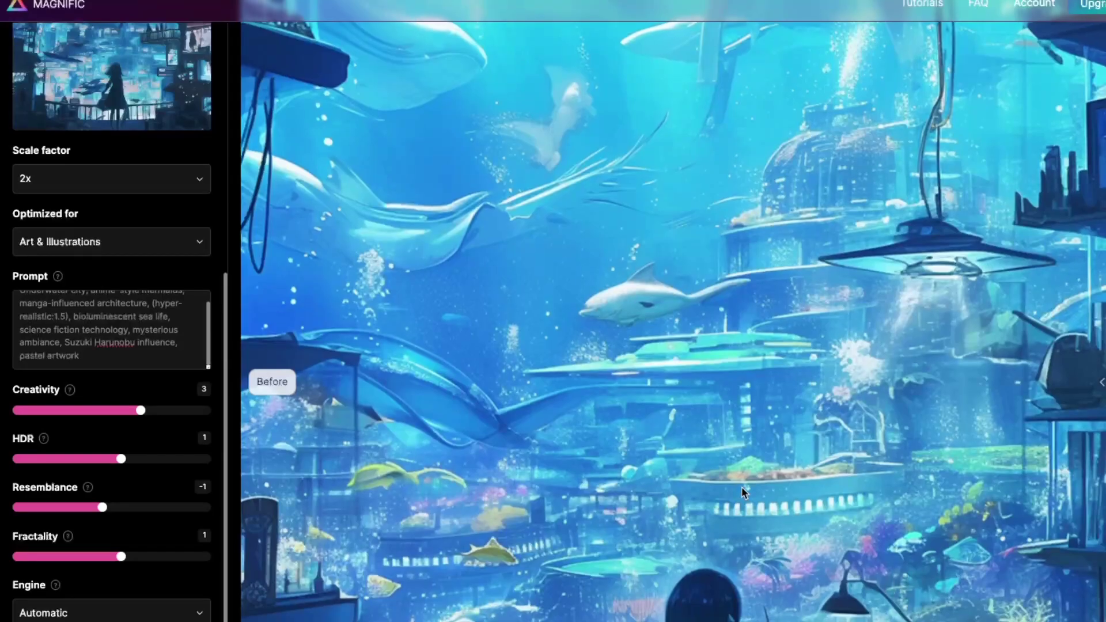
pyautogui.scroll(3, 741, 461)
pyautogui.scroll(-1, 741, 461)
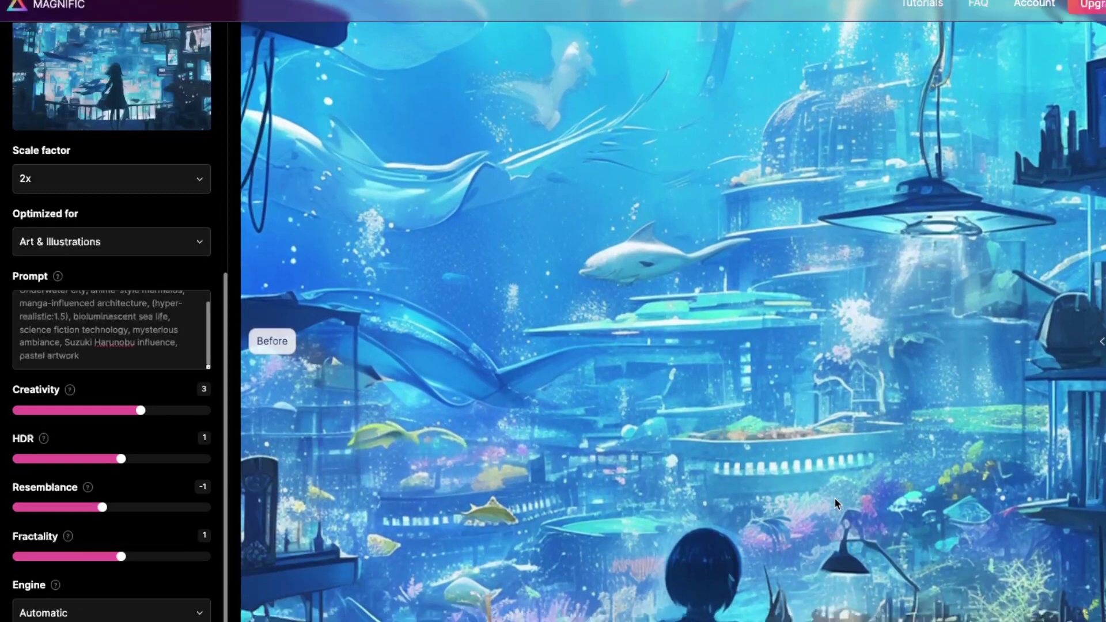
pyautogui.scroll(-3, 672, 323)
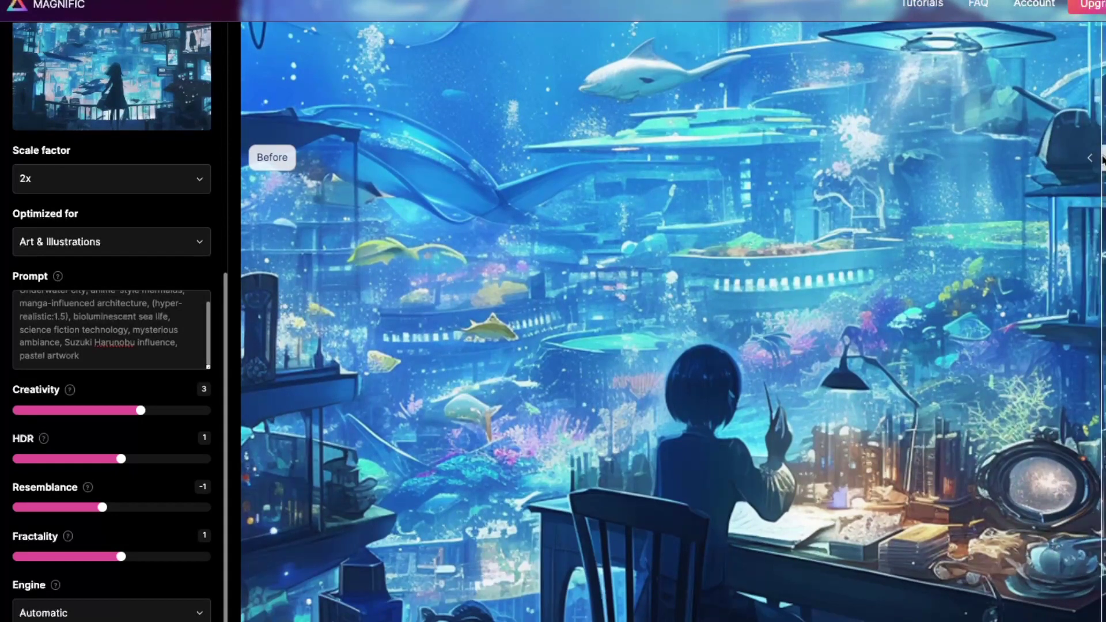
# Drag the slider left to reveal more of the upscaled girl-at-desk image beside the original.
pyautogui.moveTo(1102, 161); pyautogui.dragTo(1018, 169)
pyautogui.scroll(-5, 897, 271)
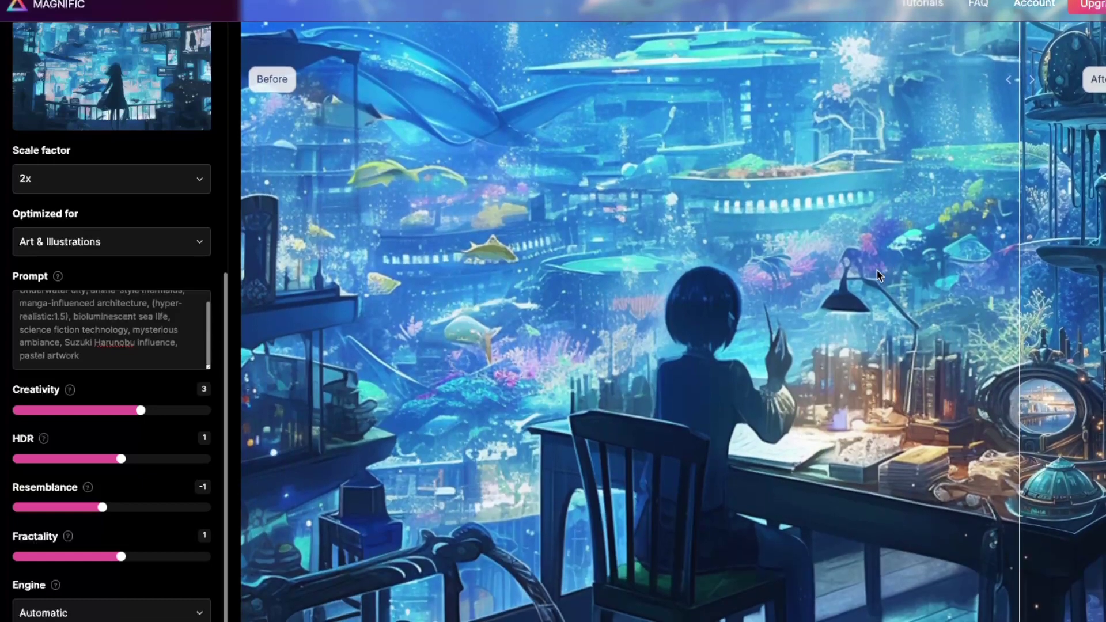
pyautogui.scroll(-2, 866, 271)
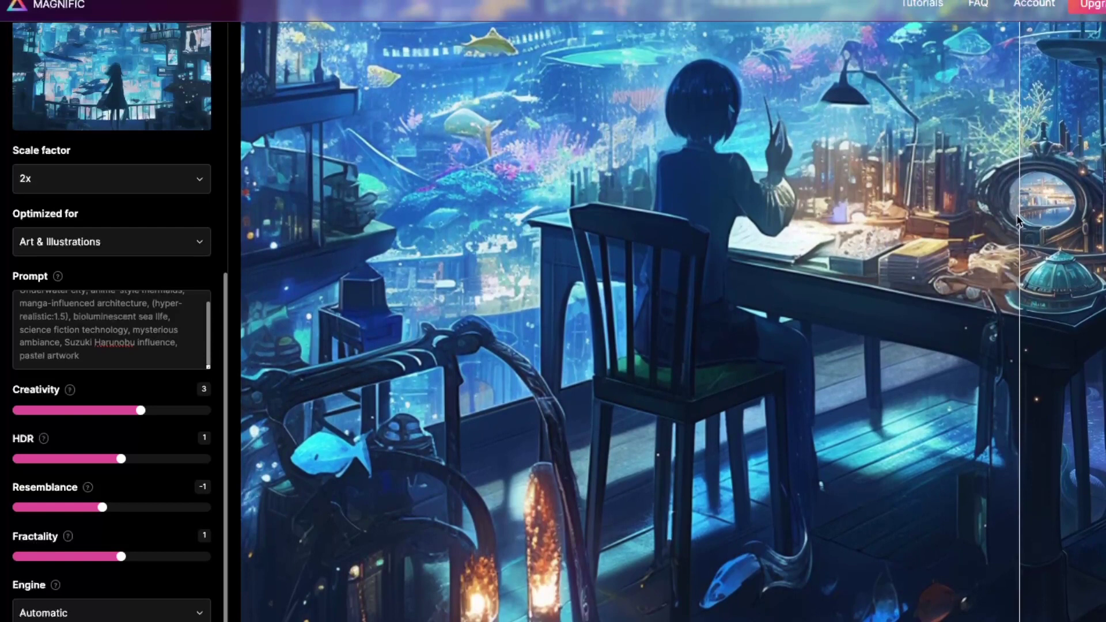
pyautogui.moveTo(1020, 214); pyautogui.dragTo(821, 133)
# Scroll up through the image's whale-filled upper part.
pyautogui.scroll(5, 814, 147)
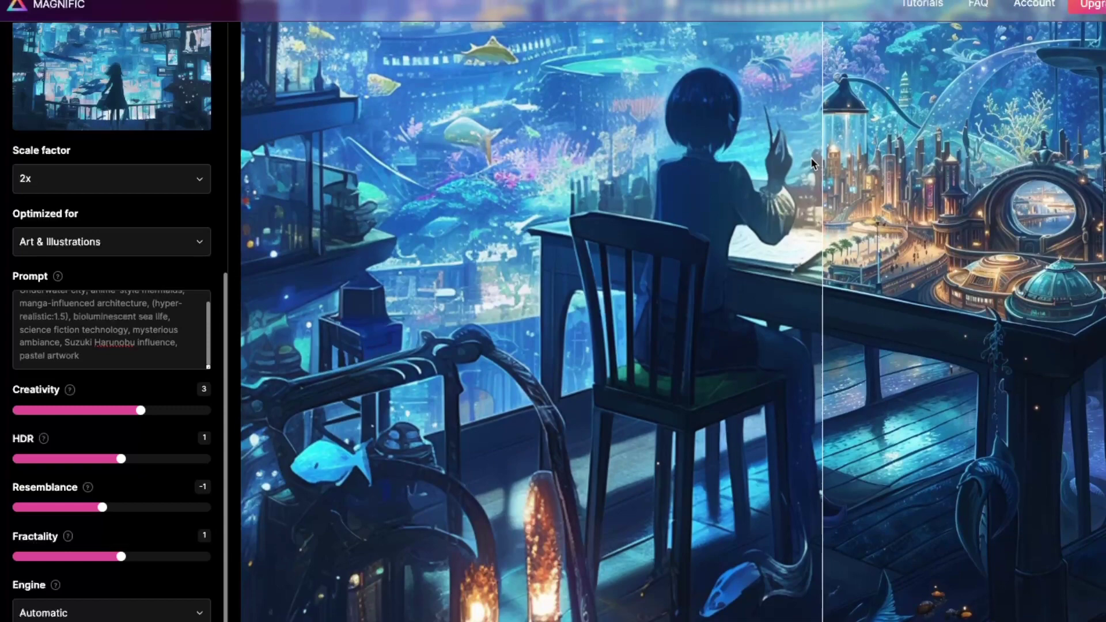
pyautogui.scroll(8, 806, 206)
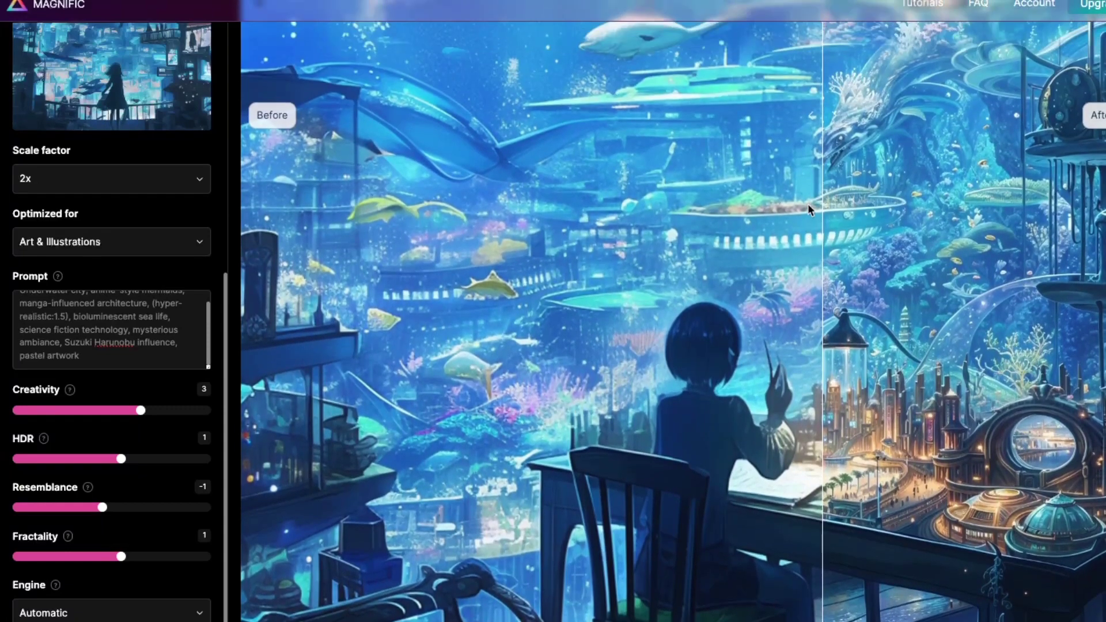
pyautogui.scroll(6, 808, 232)
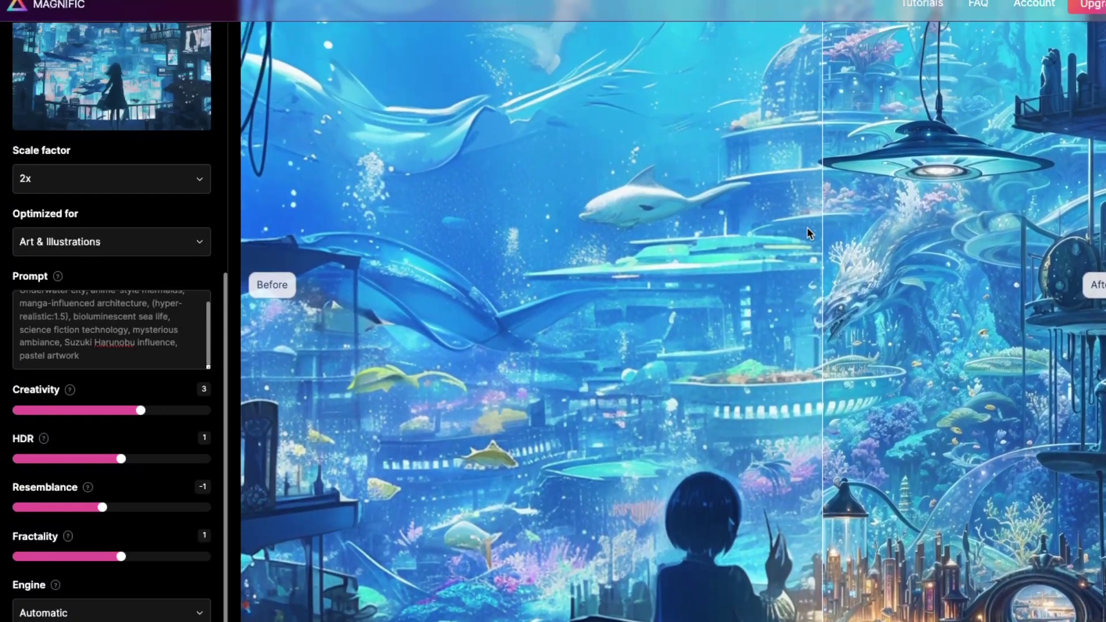
pyautogui.scroll(1, 812, 277)
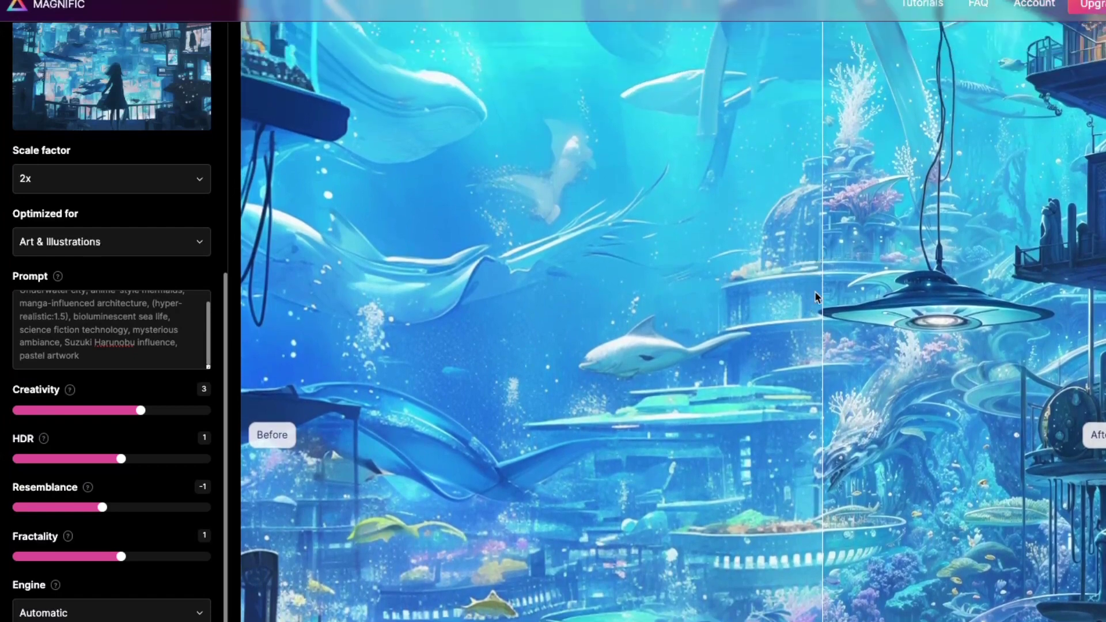
pyautogui.scroll(2, 810, 399)
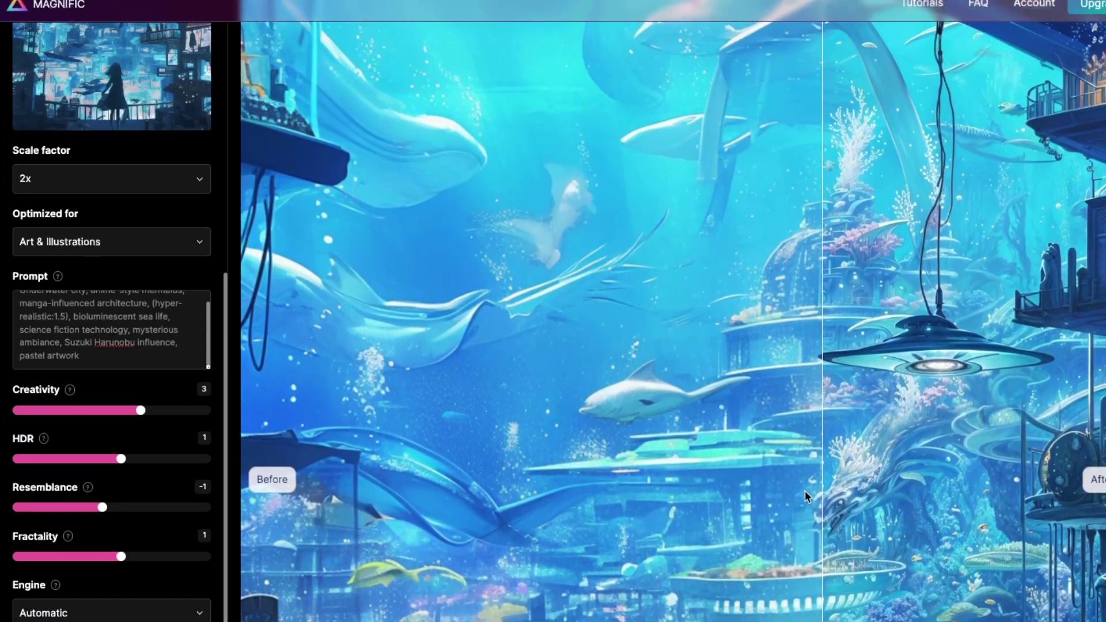
# Shift the slider to show more of the original whale image, then scroll up to the stone-arch city result.
pyautogui.moveTo(820, 484); pyautogui.dragTo(643, 405)
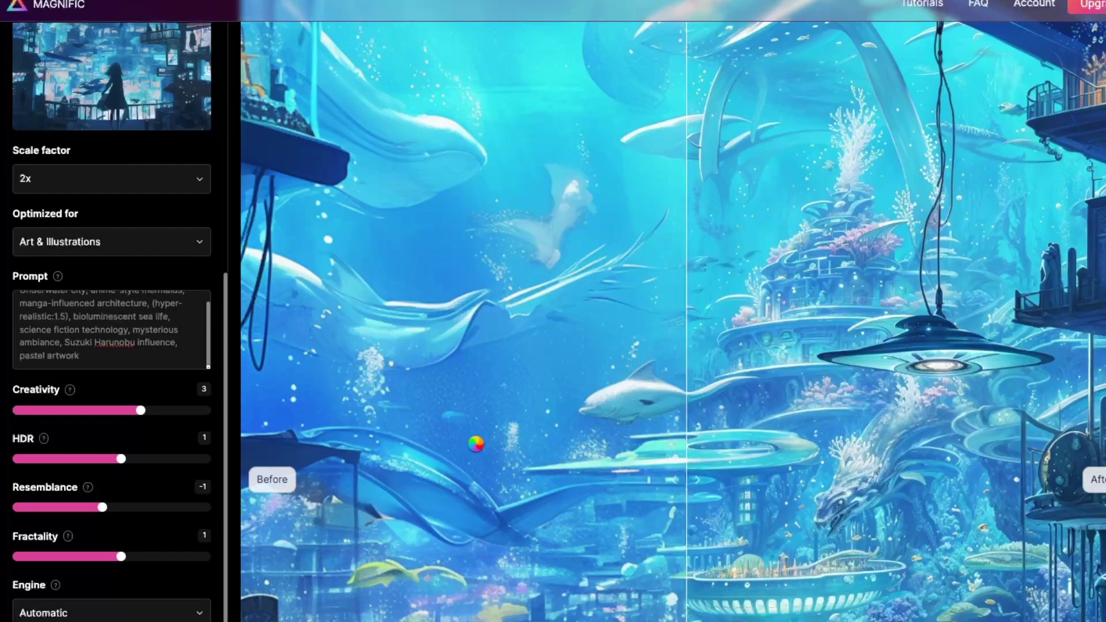
pyautogui.scroll(-1, 685, 387)
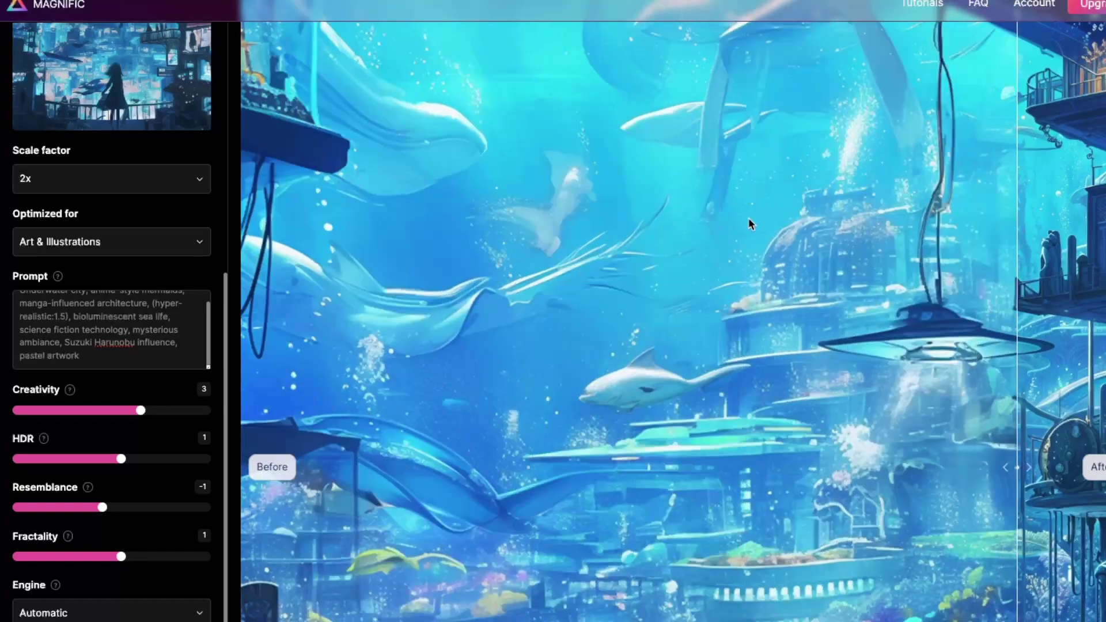
pyautogui.scroll(3, 750, 268)
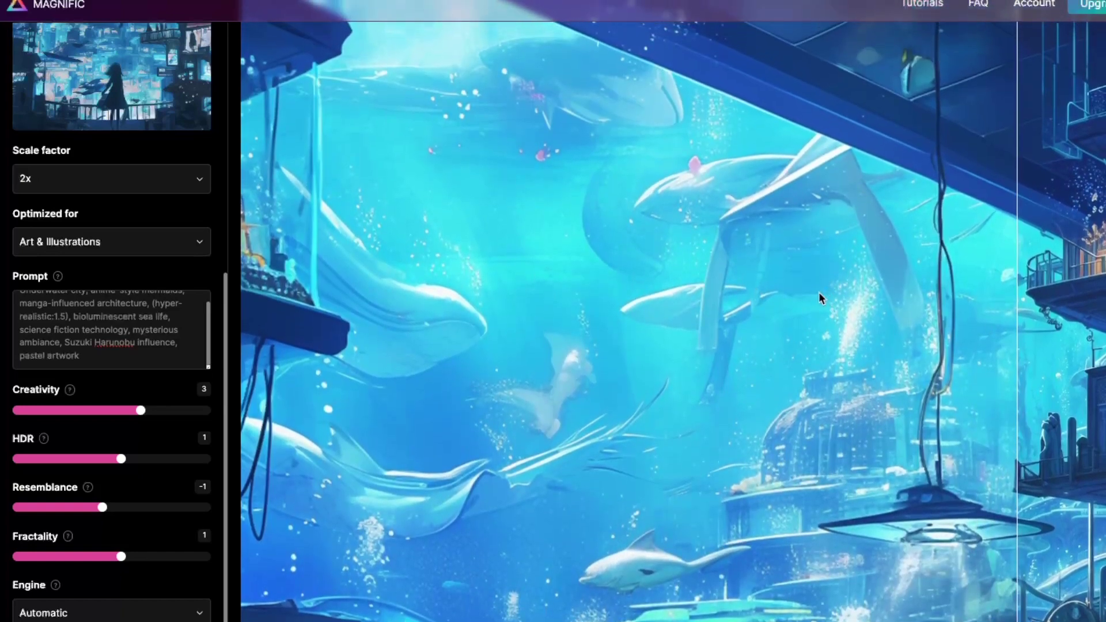
pyautogui.scroll(2, 811, 297)
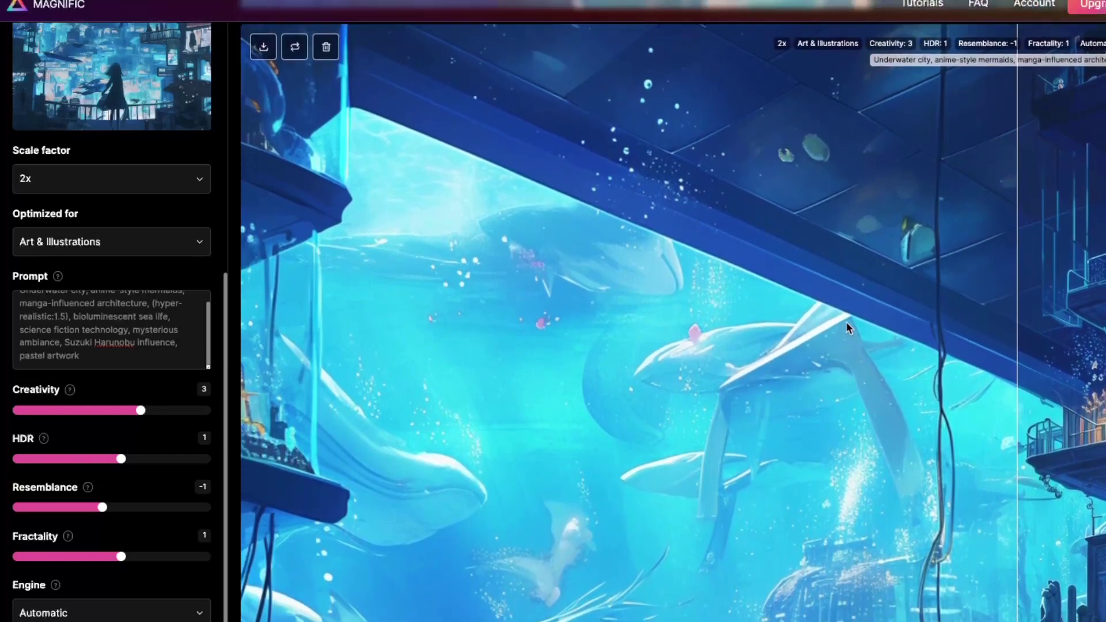
pyautogui.scroll(1, 845, 322)
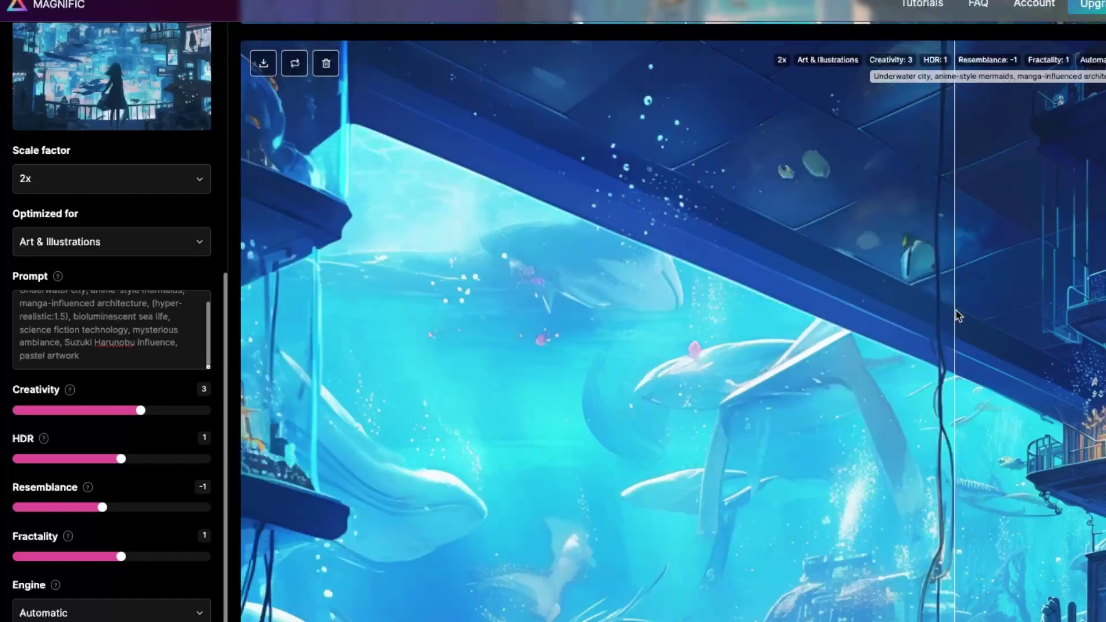
pyautogui.scroll(10, 773, 313)
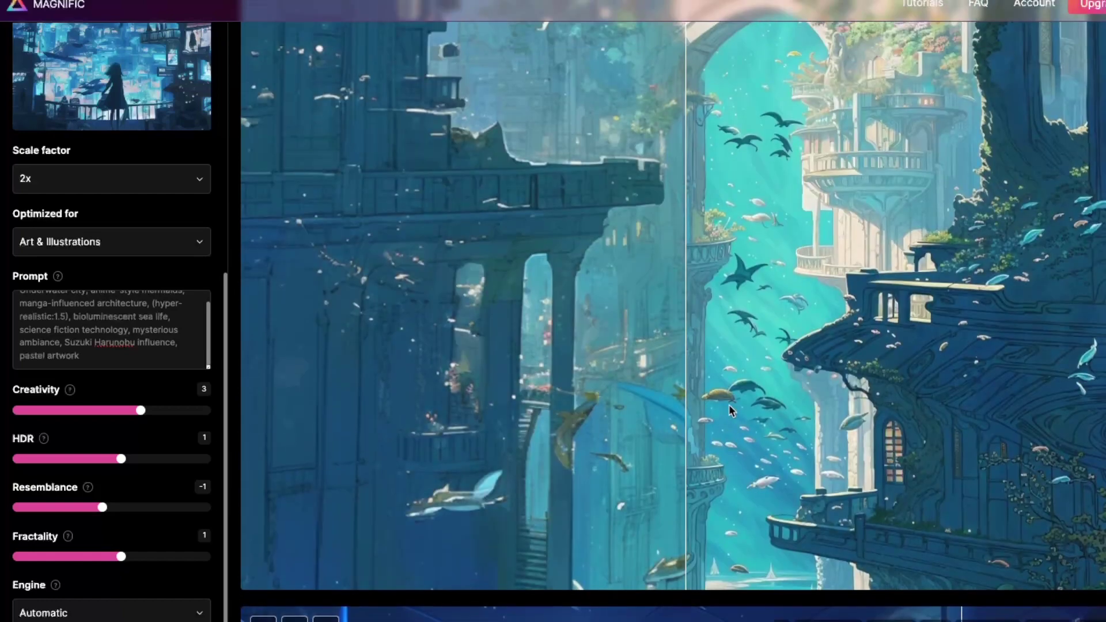
# Scroll through the stone-arch city result, comparing its softer original with the upscaled version.
pyautogui.scroll(5, 727, 406)
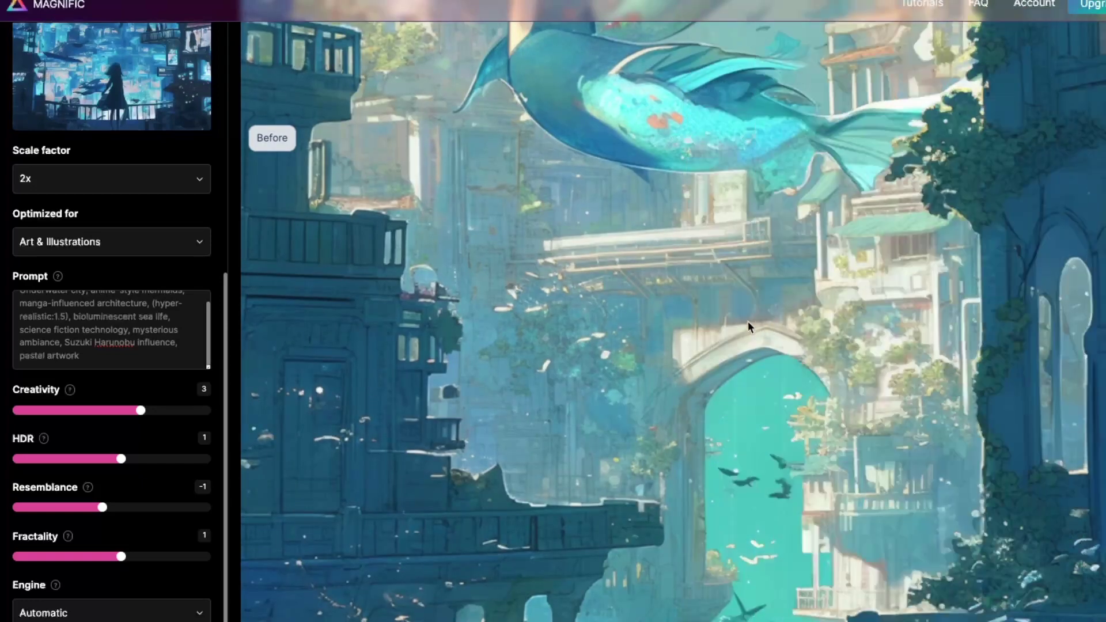
pyautogui.scroll(-4, 747, 326)
pyautogui.scroll(3, 739, 323)
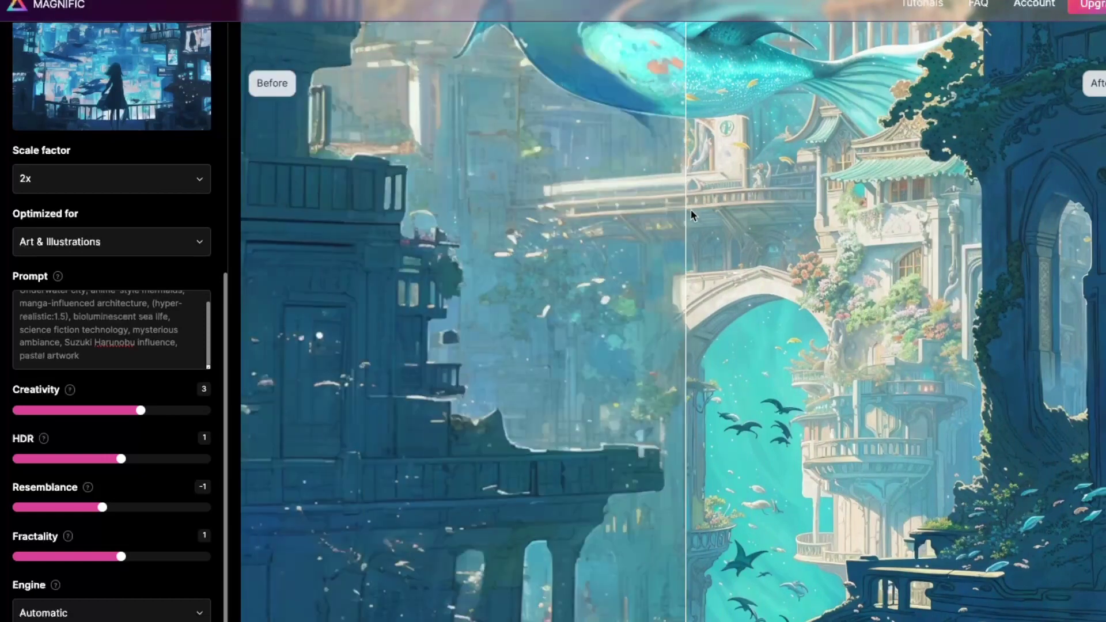
pyautogui.scroll(-5, 690, 215)
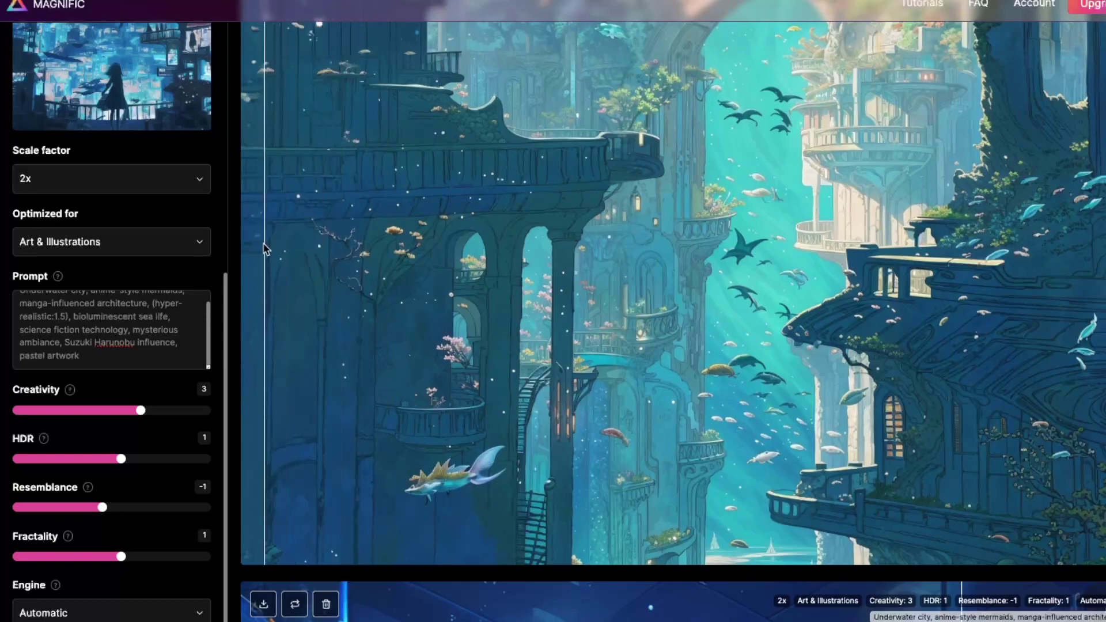
pyautogui.scroll(3, 741, 267)
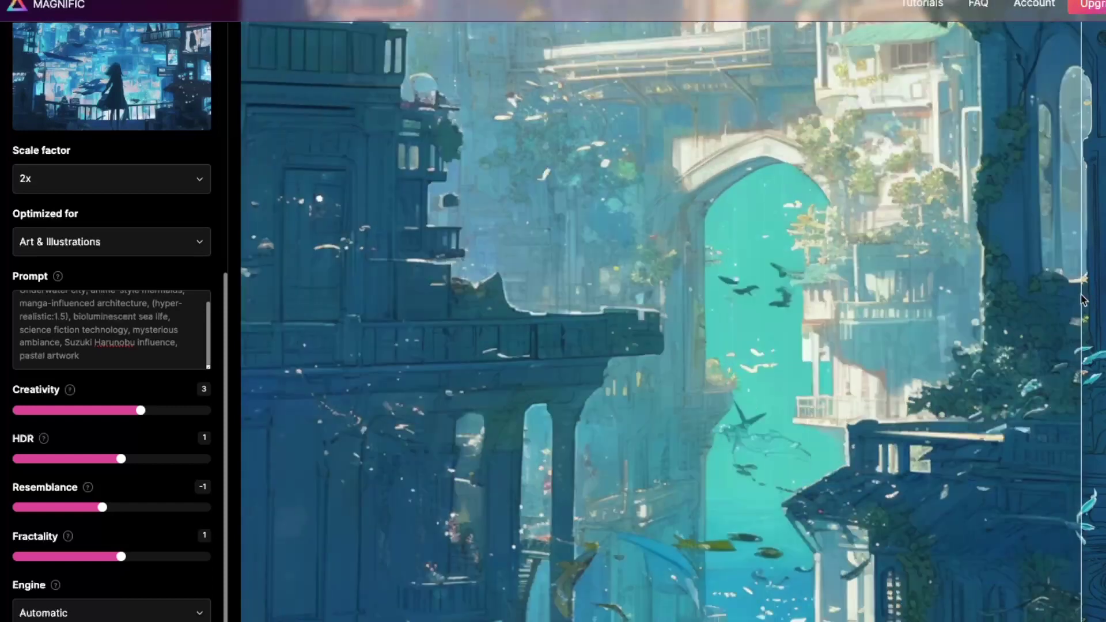
# Scroll up to the flying mermaid and nudge the slider to show slightly more upscale.
pyautogui.scroll(5, 783, 245)
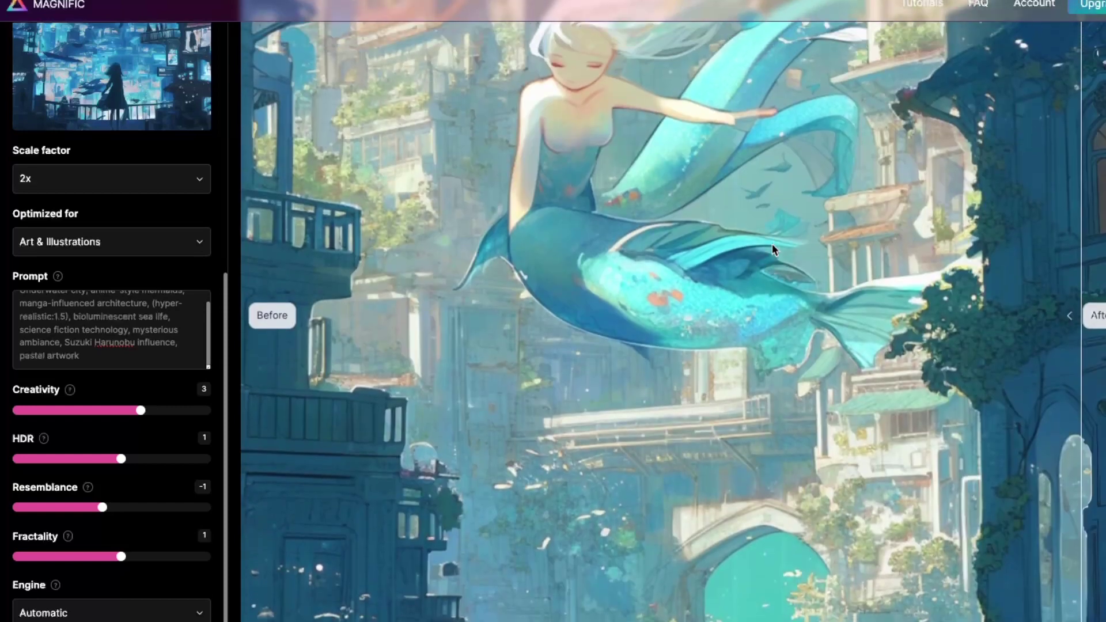
pyautogui.scroll(3, 772, 243)
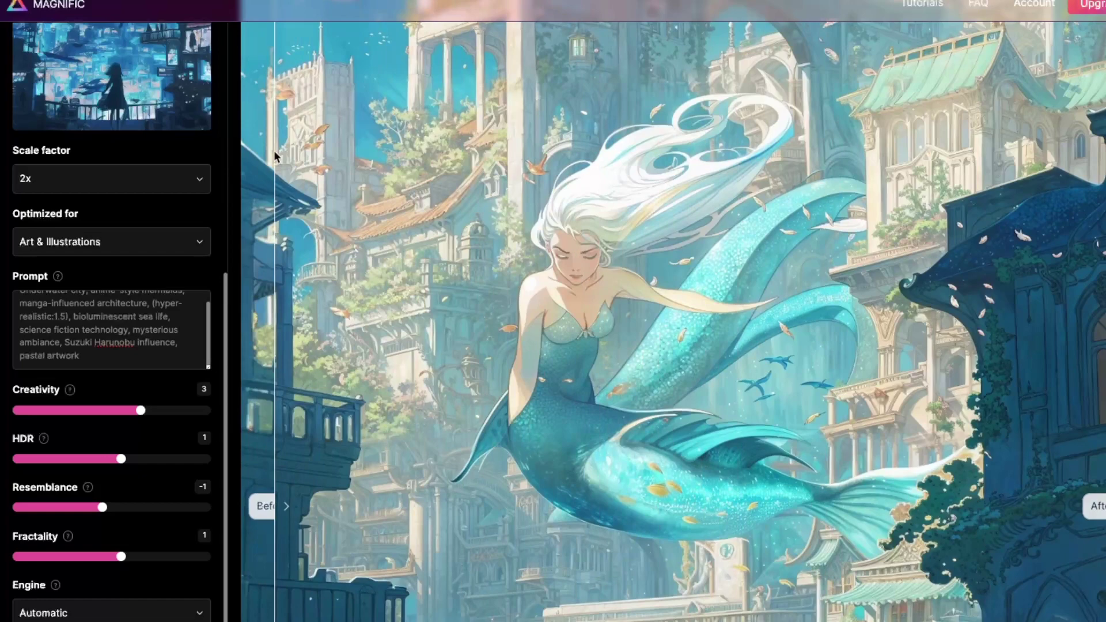
pyautogui.moveTo(274, 151); pyautogui.dragTo(268, 147)
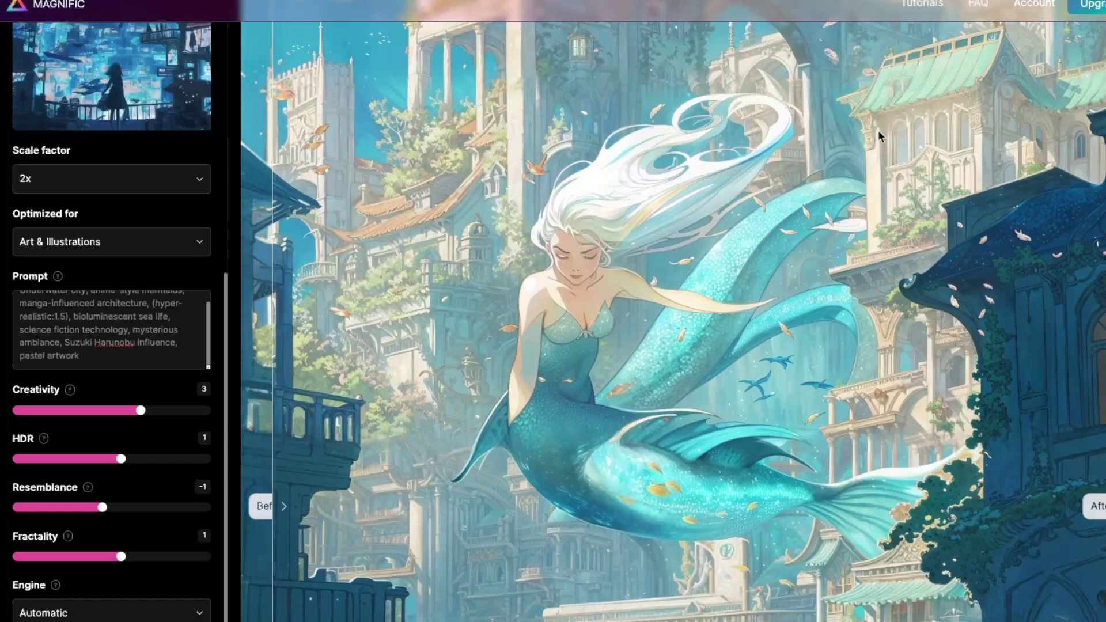
# Sweep the slider fully right for the original mermaid, then back left to reveal the sharper upscale.
pyautogui.scroll(4, 651, 190)
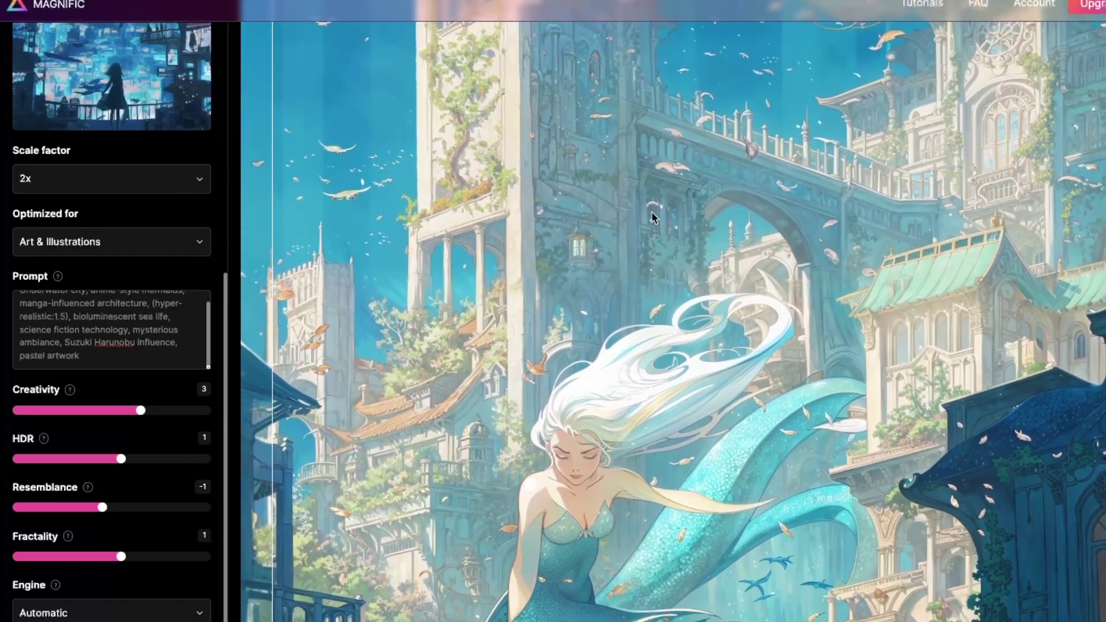
pyautogui.scroll(2, 652, 217)
pyautogui.moveTo(271, 285); pyautogui.dragTo(1105, 288)
pyautogui.moveTo(1064, 385); pyautogui.dragTo(534, 227)
# Sweep the slider fully right for the original two-mermaids image, then left and back to compare.
pyautogui.scroll(10, 882, 301)
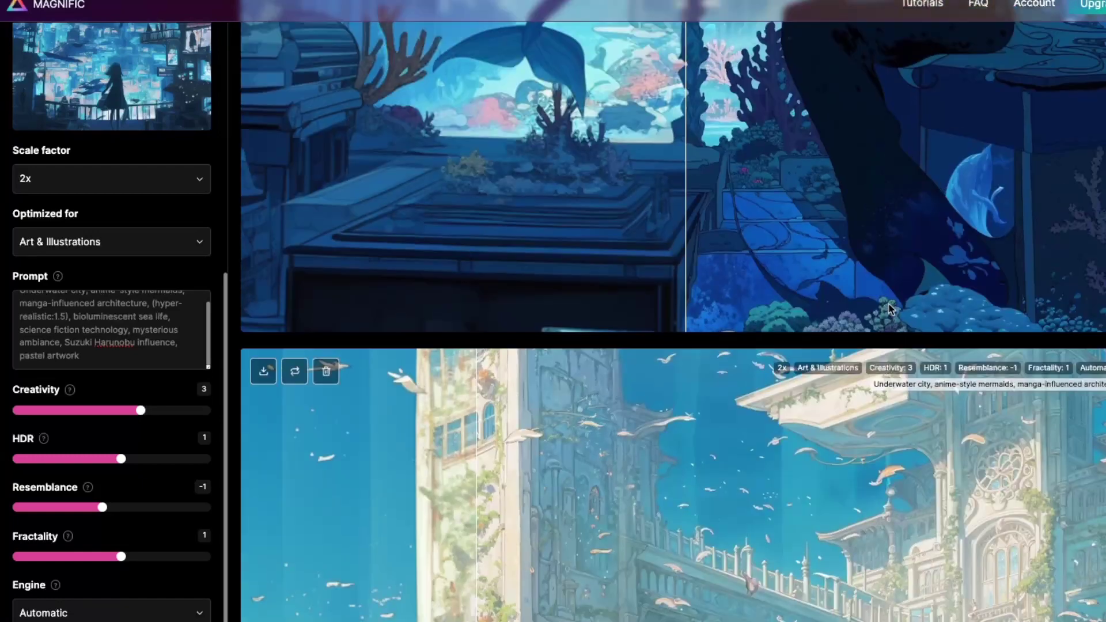
pyautogui.scroll(2, 882, 301)
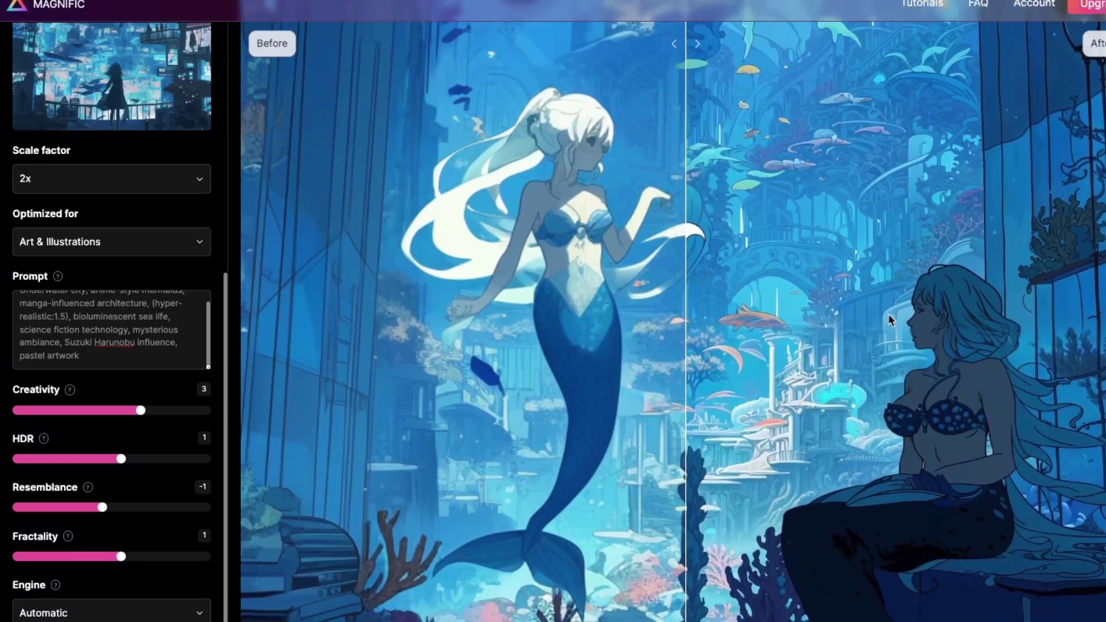
pyautogui.moveTo(683, 278); pyautogui.dragTo(1102, 282)
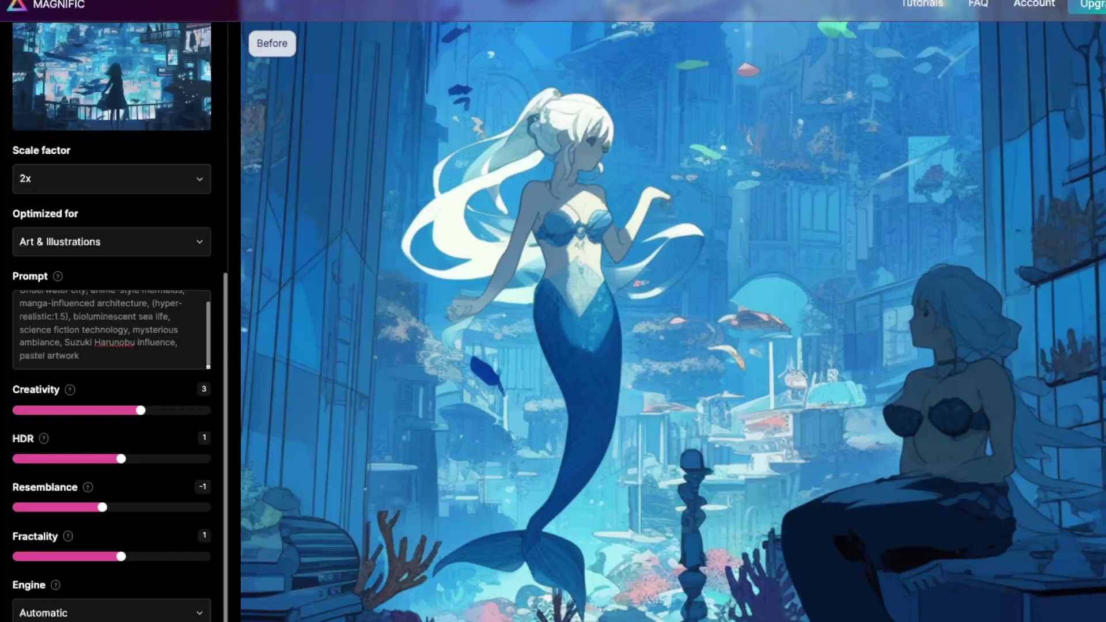
pyautogui.moveTo(1102, 322); pyautogui.dragTo(260, 262)
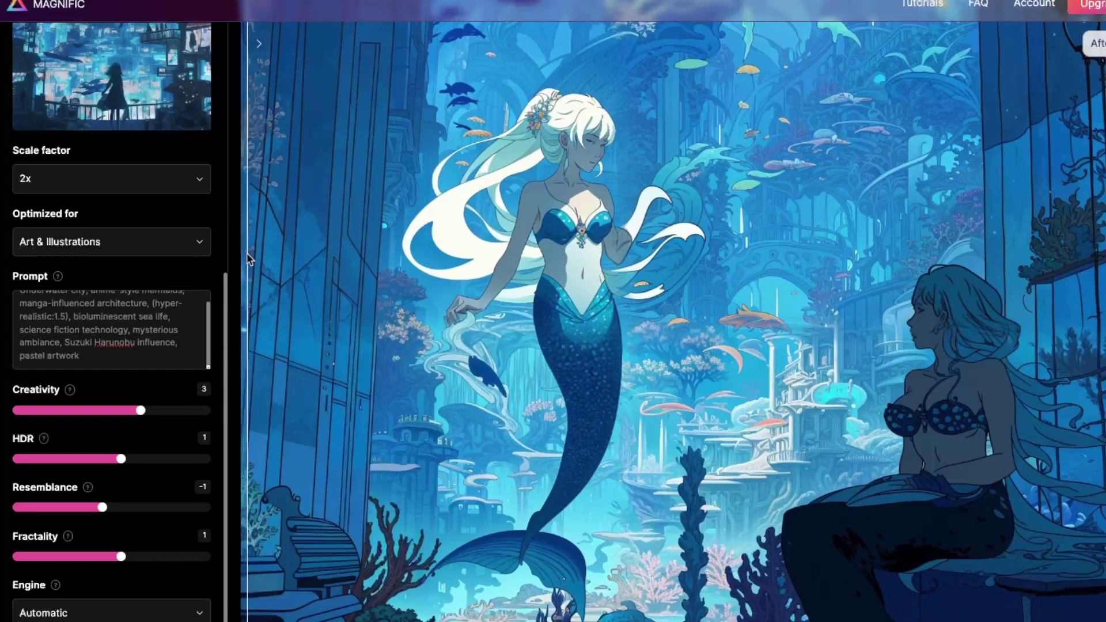
pyautogui.moveTo(248, 259); pyautogui.dragTo(784, 325)
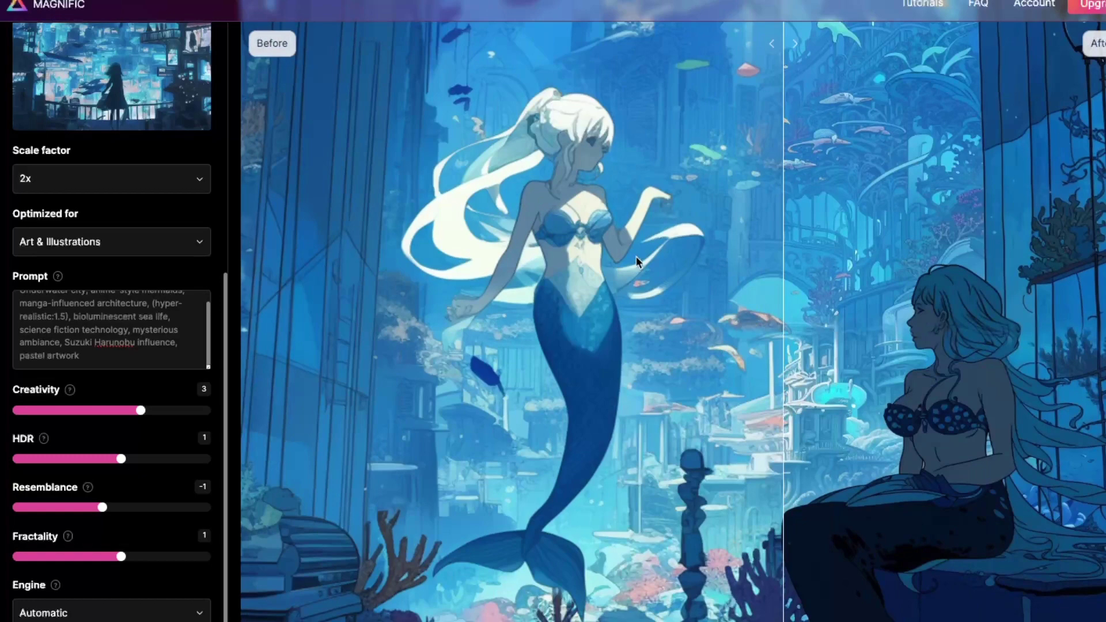
# Scroll to the domed tower between stone pillars and move the slider to compare original and 2x upscale.
pyautogui.scroll(7, 636, 262)
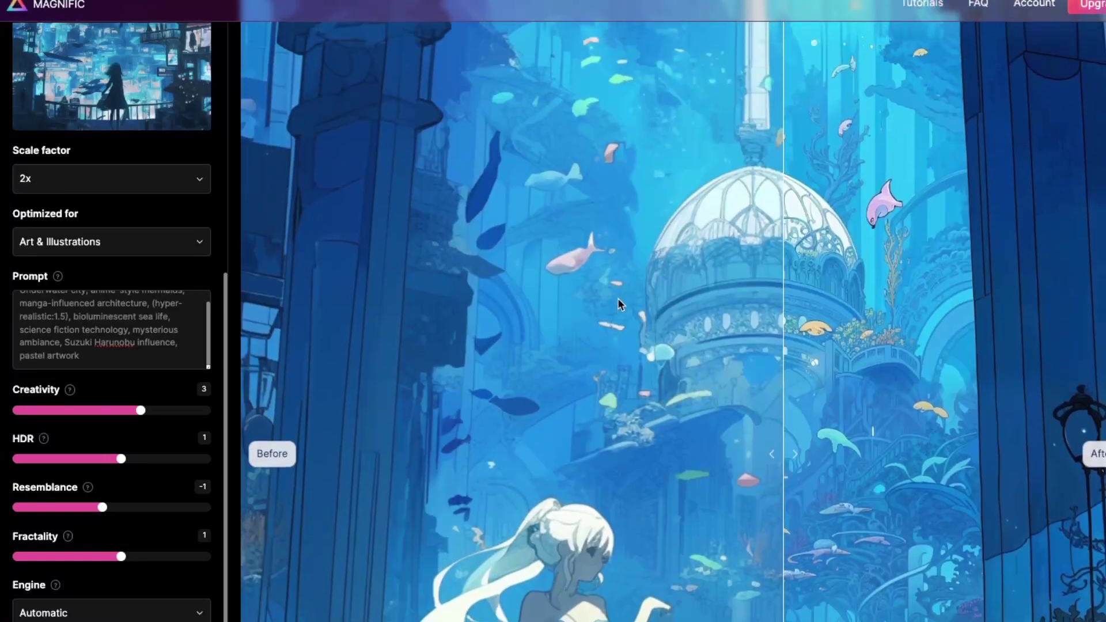
pyautogui.scroll(2, 617, 298)
pyautogui.scroll(1, 727, 258)
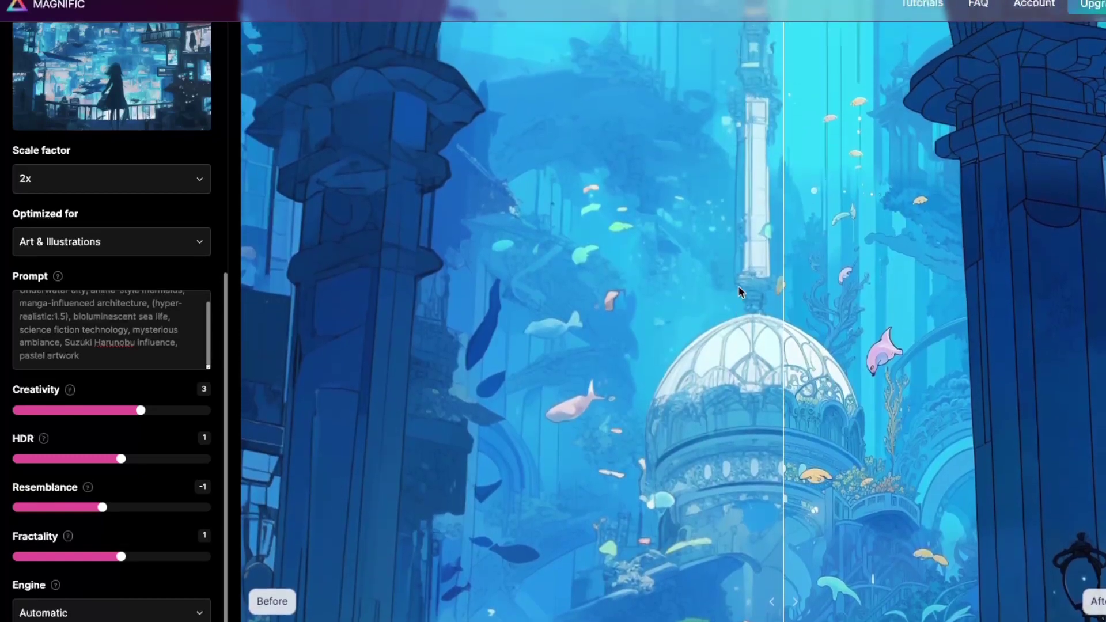
pyautogui.moveTo(783, 295); pyautogui.dragTo(605, 331)
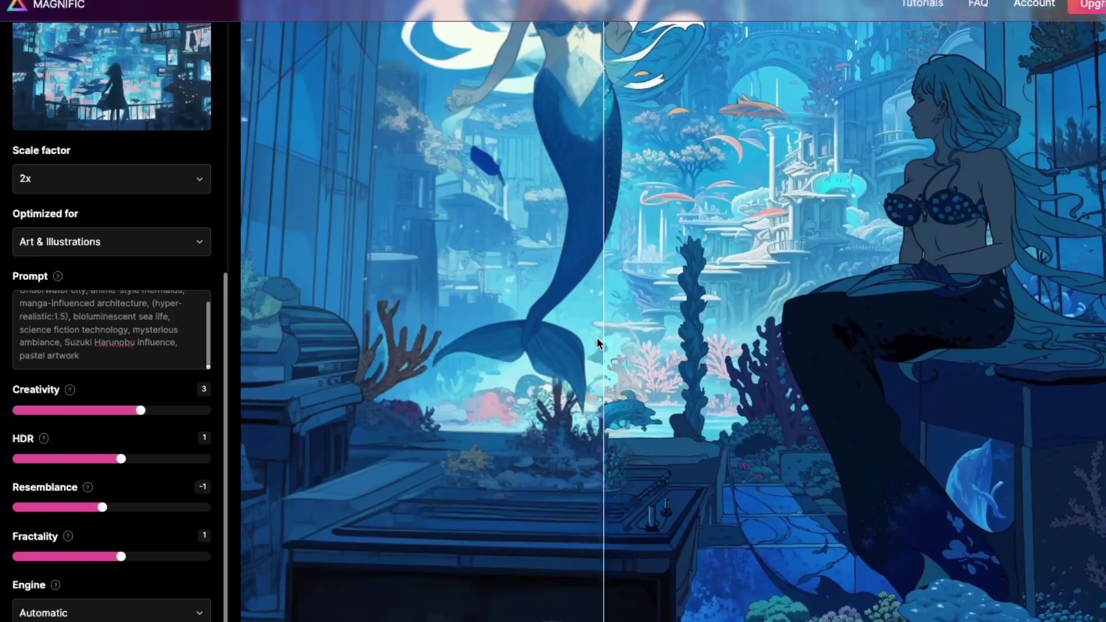
pyautogui.moveTo(602, 337); pyautogui.dragTo(779, 375)
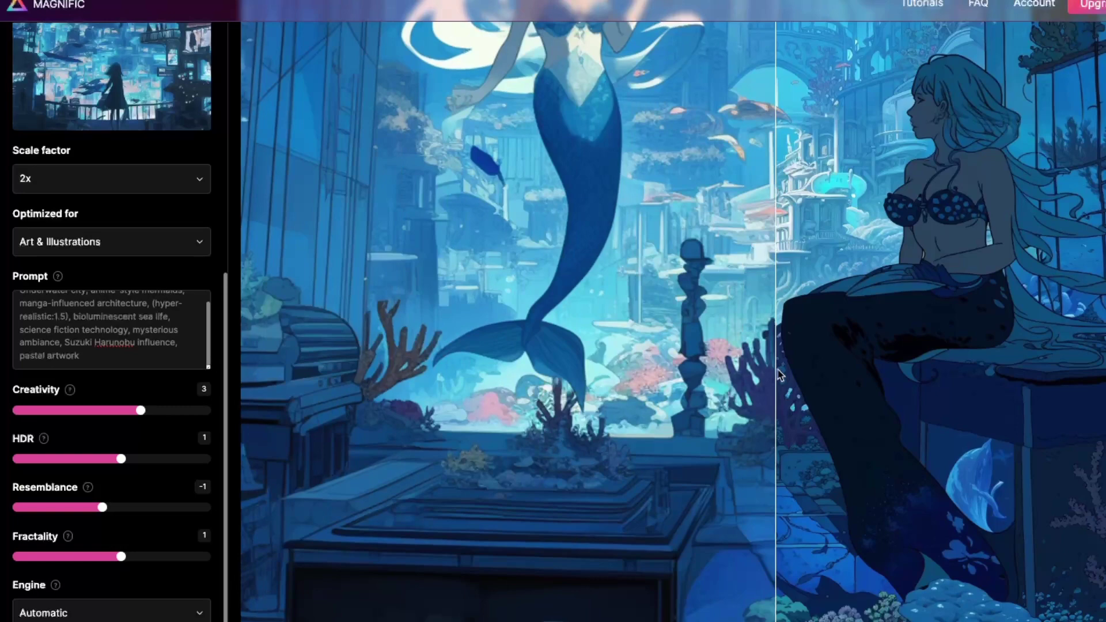
# Scroll up to the mermaid-and-bridge result and drag the slider left across it.
pyautogui.scroll(10, 578, 290)
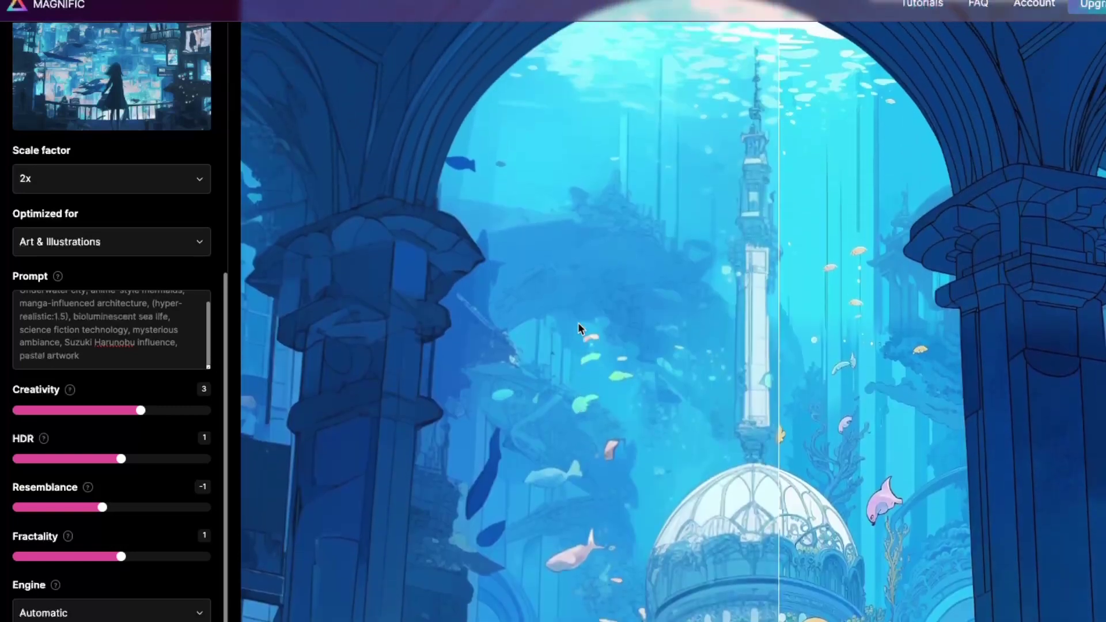
pyautogui.scroll(3, 578, 323)
pyautogui.moveTo(779, 295); pyautogui.dragTo(392, 259)
# On the bridge-and-mermaid image, show the original almost full width, then bring the upscale back at right.
pyautogui.scroll(10, 744, 291)
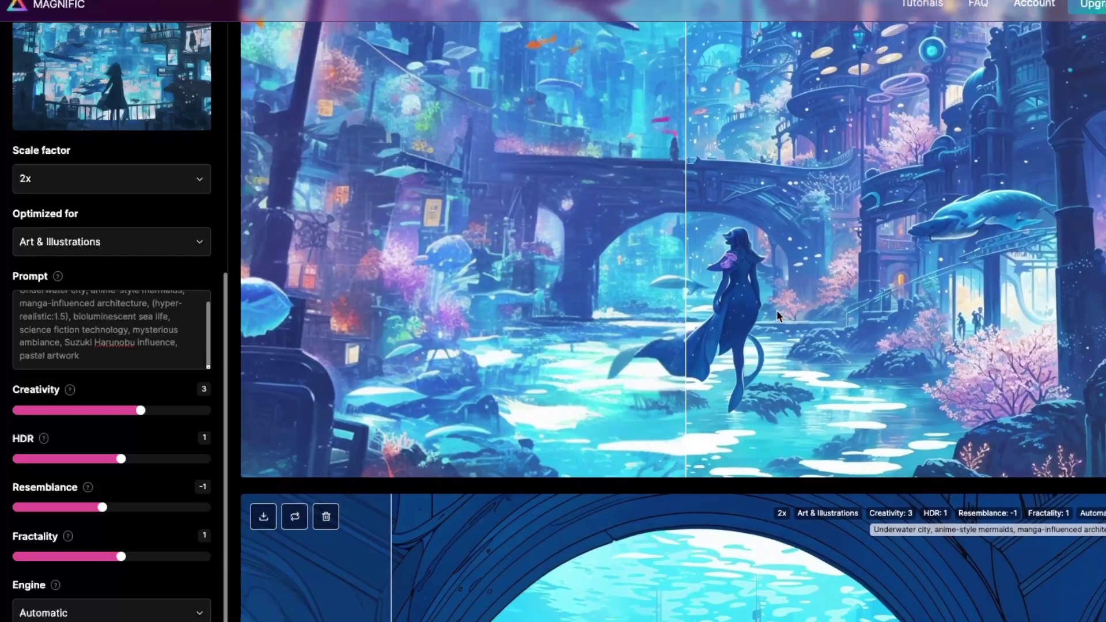
pyautogui.scroll(3, 771, 312)
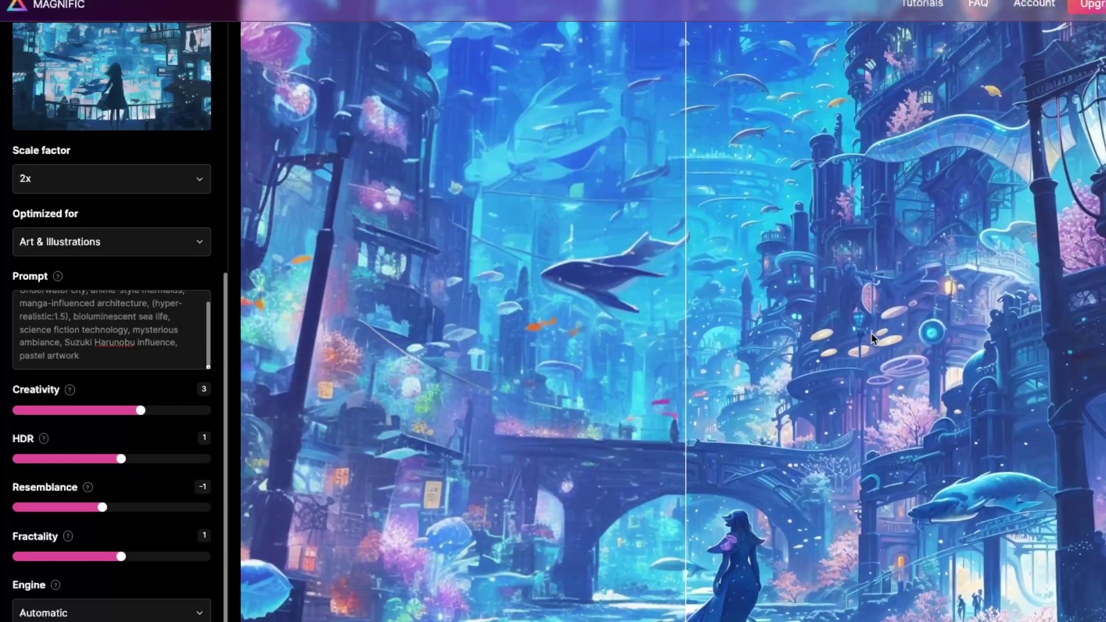
pyautogui.scroll(1, 867, 334)
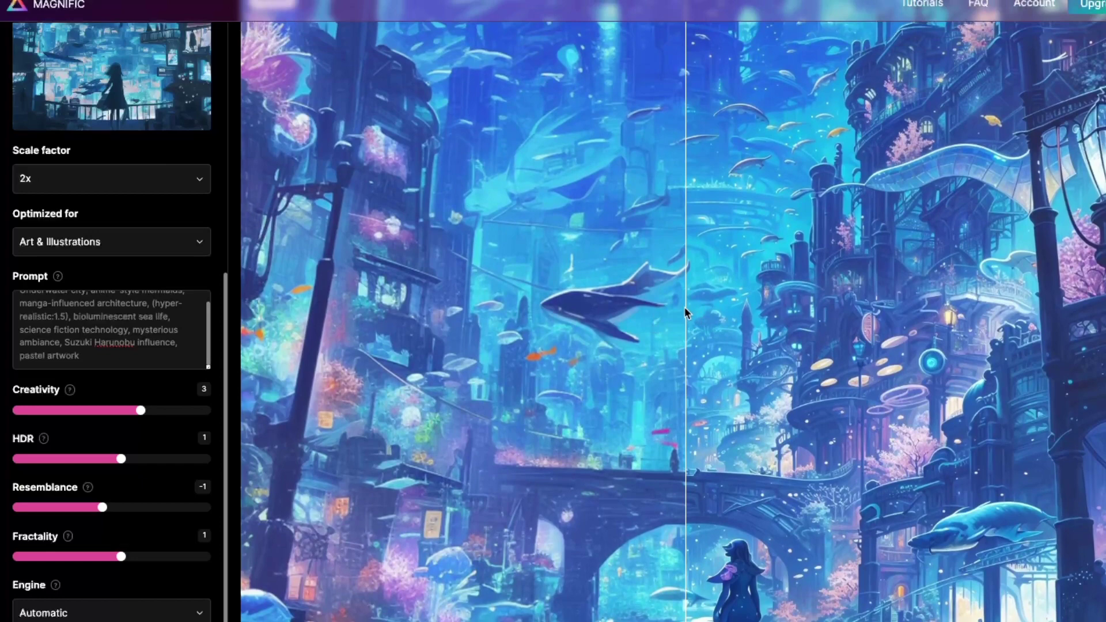
pyautogui.moveTo(685, 306); pyautogui.dragTo(1101, 368)
pyautogui.scroll(-3, 545, 368)
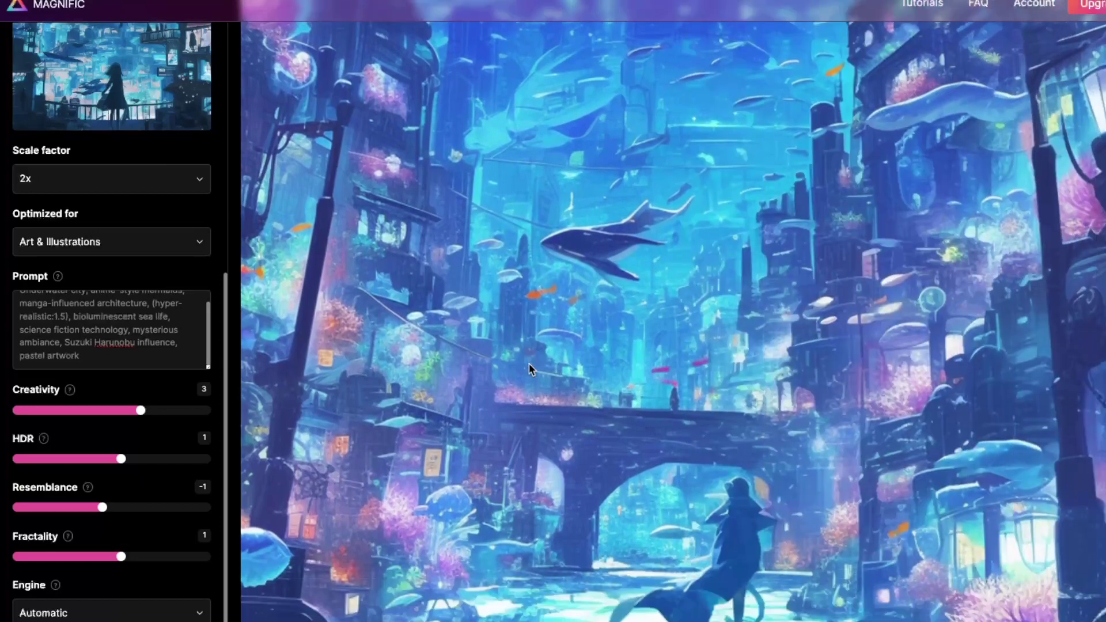
pyautogui.scroll(1, 545, 374)
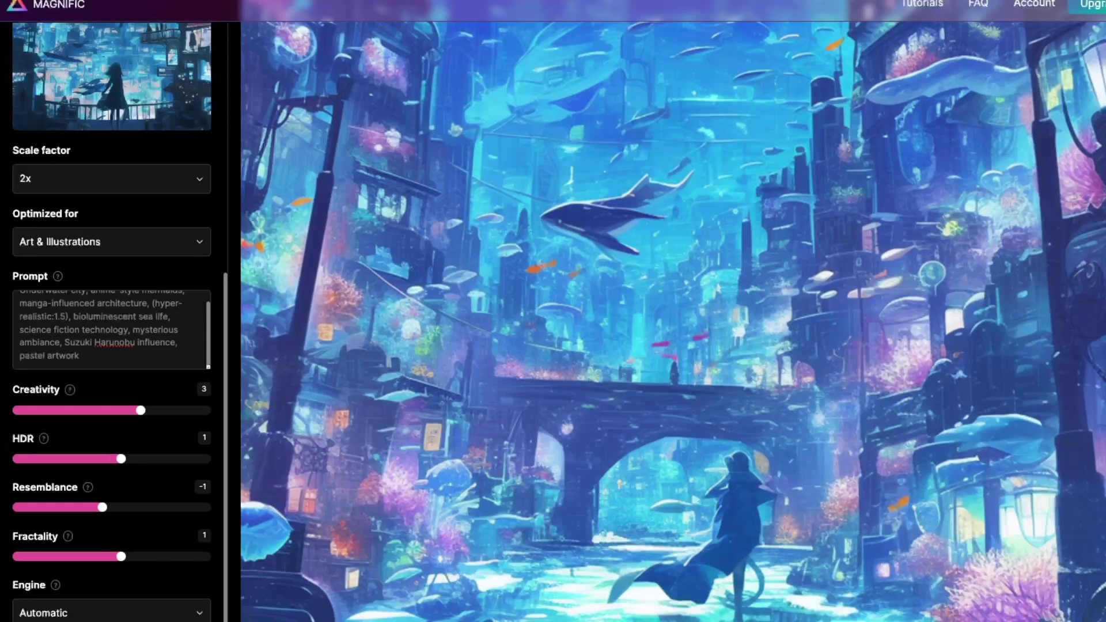
pyautogui.moveTo(1097, 262); pyautogui.dragTo(1064, 329)
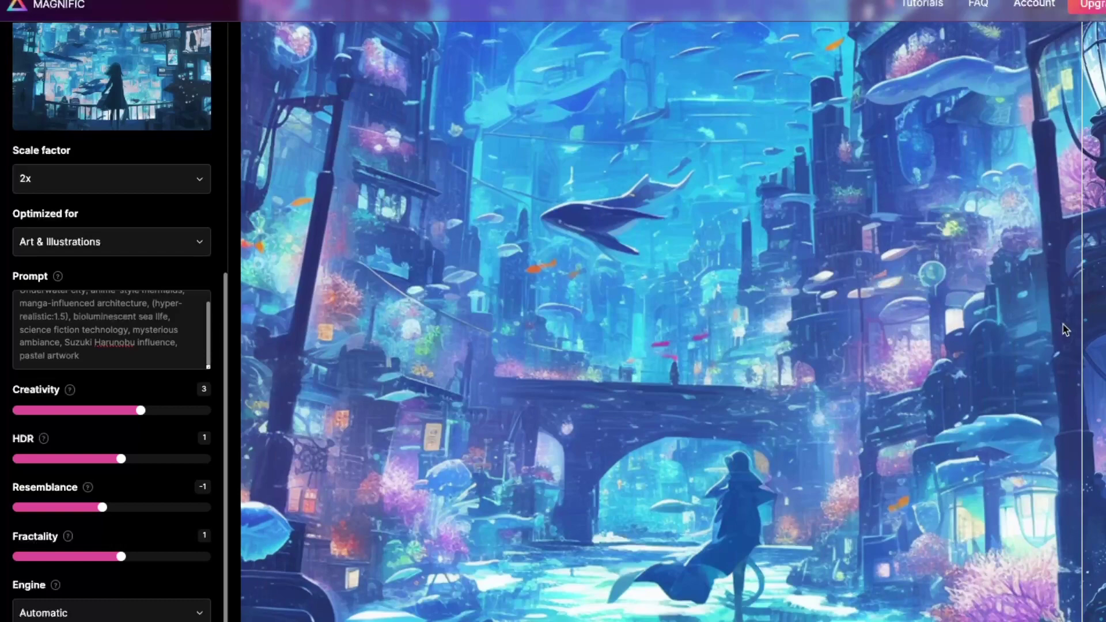
pyautogui.scroll(5, 676, 292)
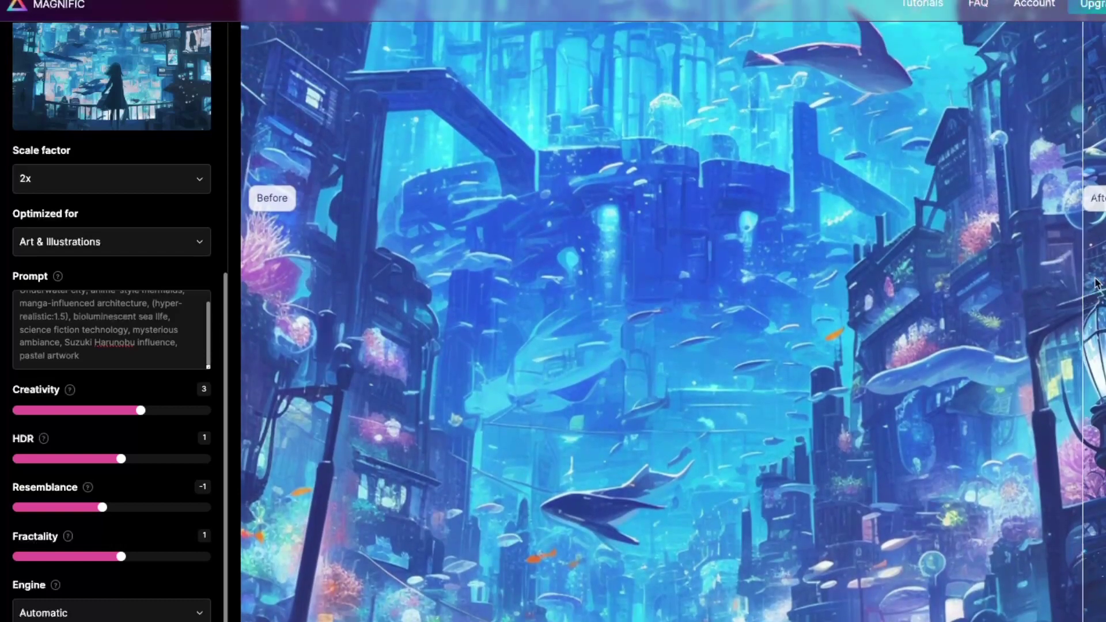
# Sweep the before/after split across the whale-filled tower city, scrolling up to the castle tower.
pyautogui.moveTo(1094, 282); pyautogui.dragTo(750, 276)
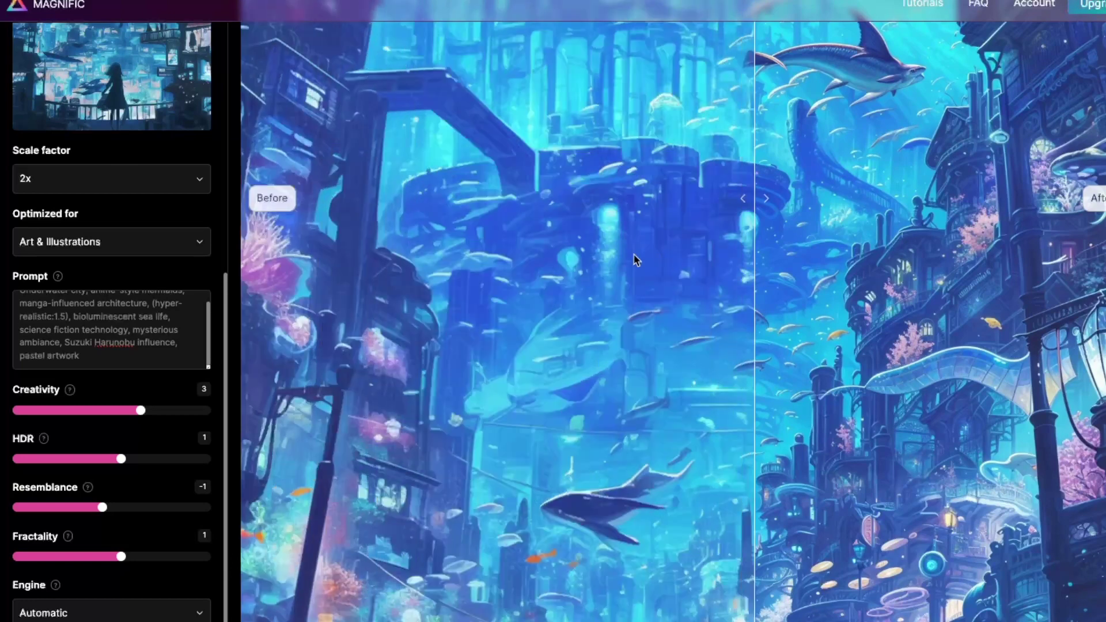
pyautogui.scroll(1, 634, 260)
pyautogui.scroll(3, 573, 283)
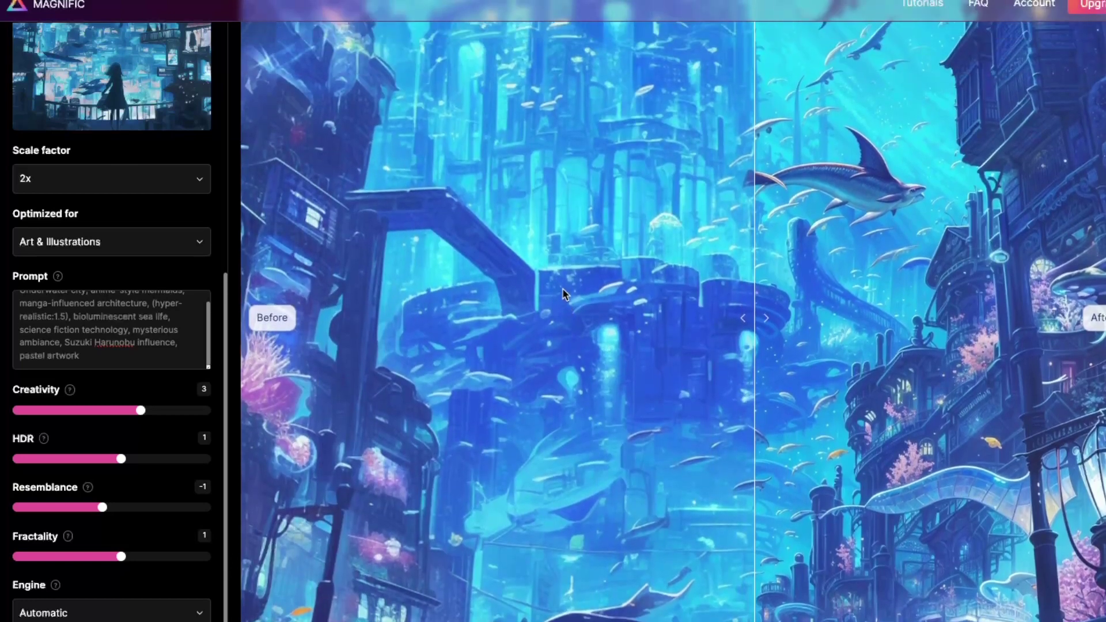
pyautogui.scroll(1, 561, 295)
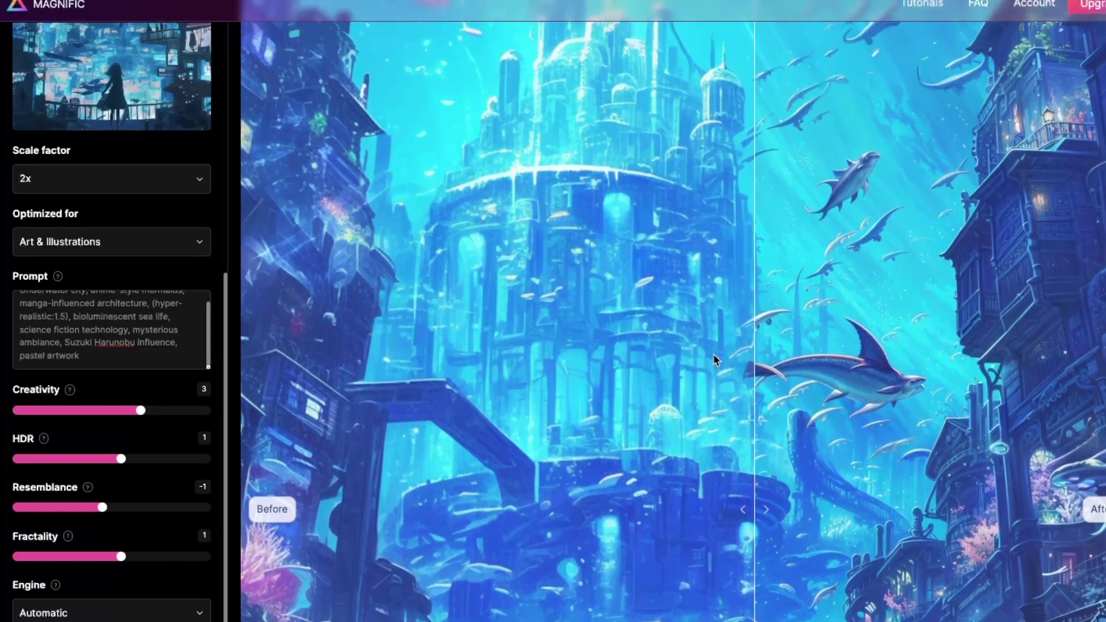
pyautogui.moveTo(752, 344); pyautogui.dragTo(1103, 345)
pyautogui.moveTo(1094, 391); pyautogui.dragTo(878, 371)
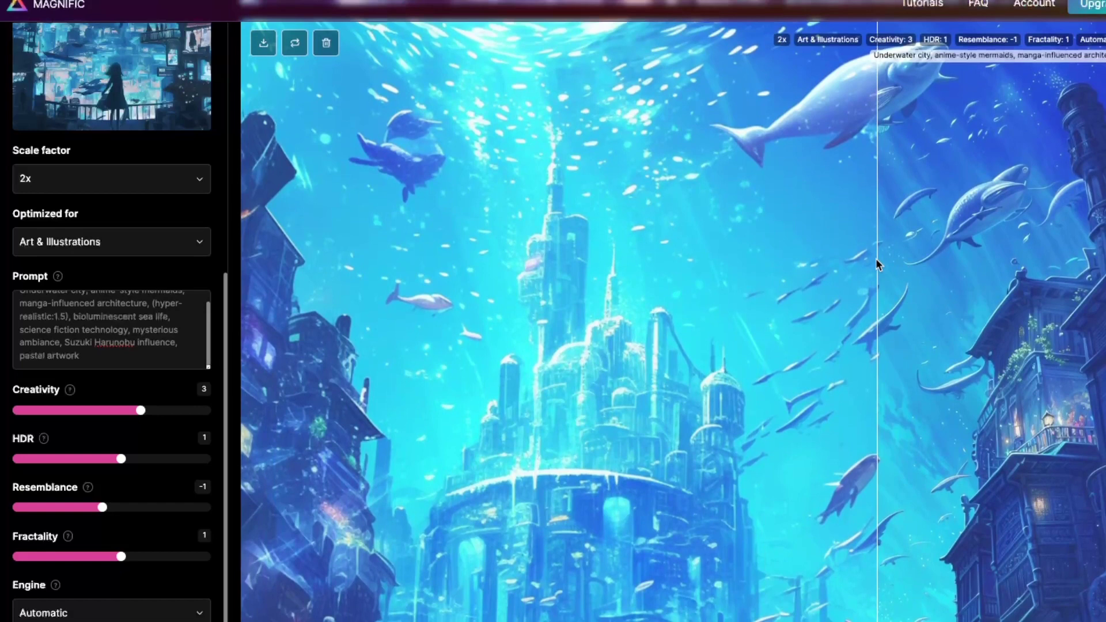
pyautogui.moveTo(876, 259); pyautogui.dragTo(685, 299)
# Scroll to the jellyfish-lit city result and push its split to show the original.
pyautogui.scroll(3, 655, 293)
pyautogui.scroll(8, 654, 294)
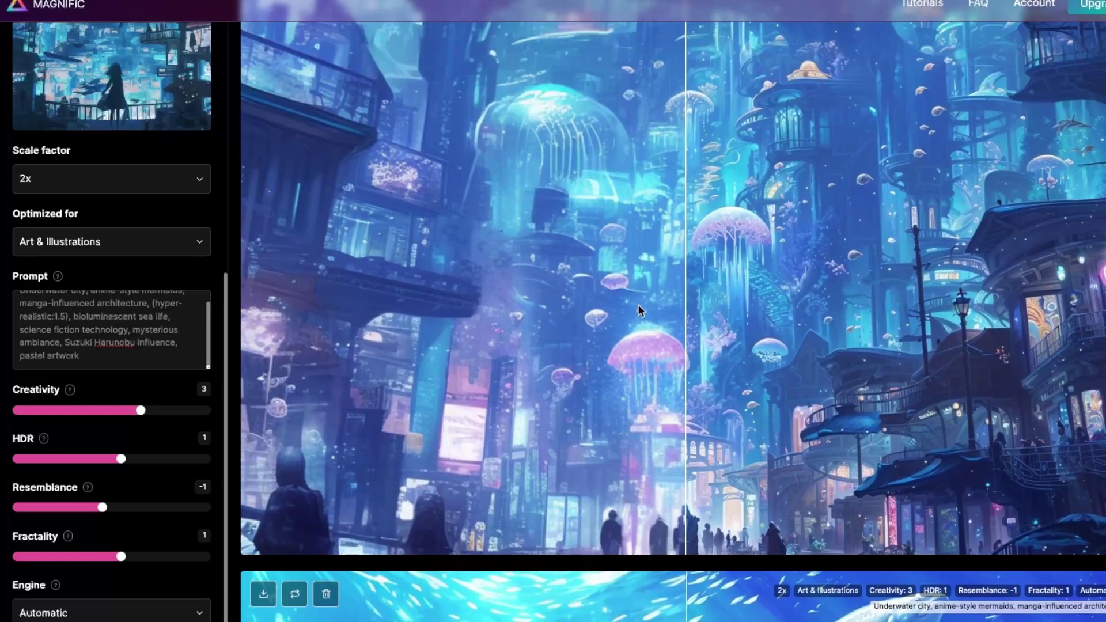
pyautogui.scroll(-5, 663, 386)
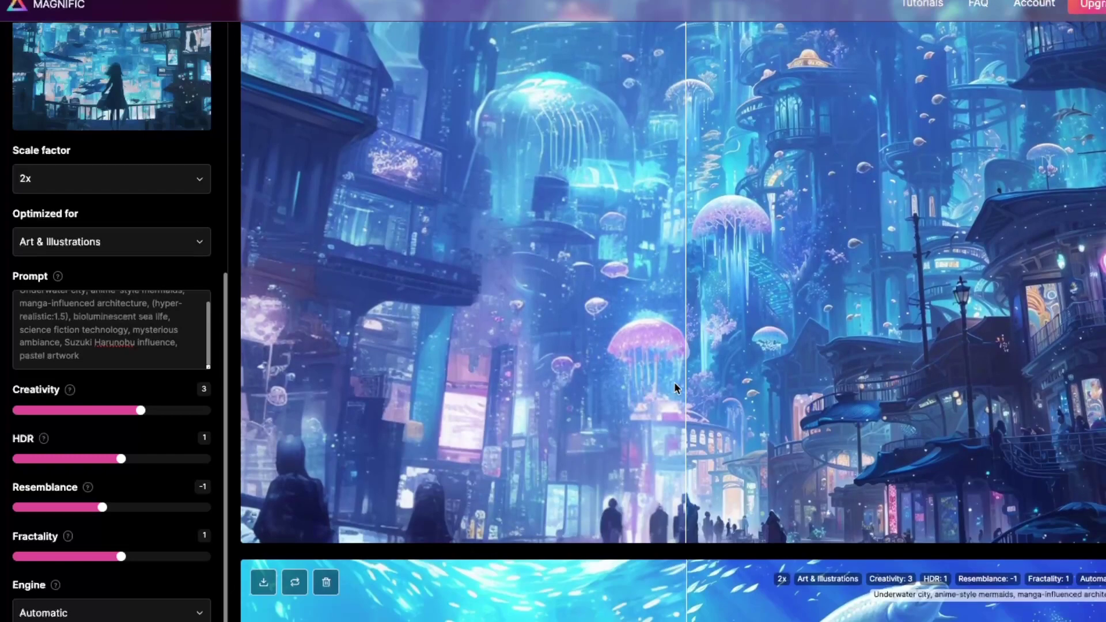
pyautogui.scroll(4, 686, 327)
pyautogui.moveTo(687, 327); pyautogui.dragTo(1022, 383)
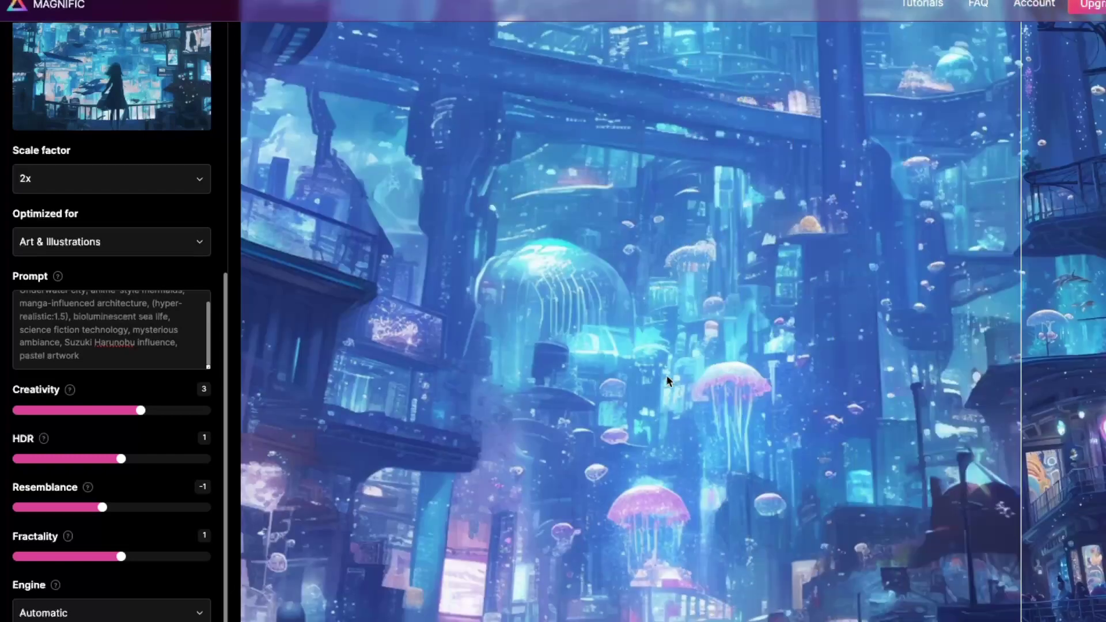
pyautogui.scroll(-5, 624, 370)
pyautogui.scroll(4, 623, 380)
pyautogui.scroll(1, 622, 397)
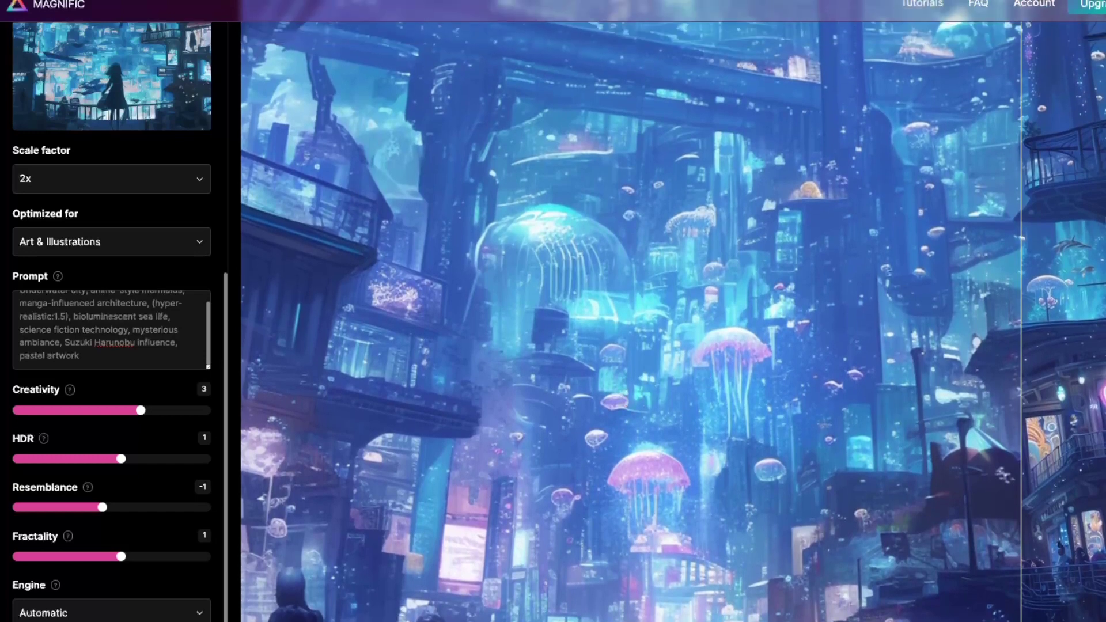
pyautogui.moveTo(1021, 210); pyautogui.dragTo(1102, 196)
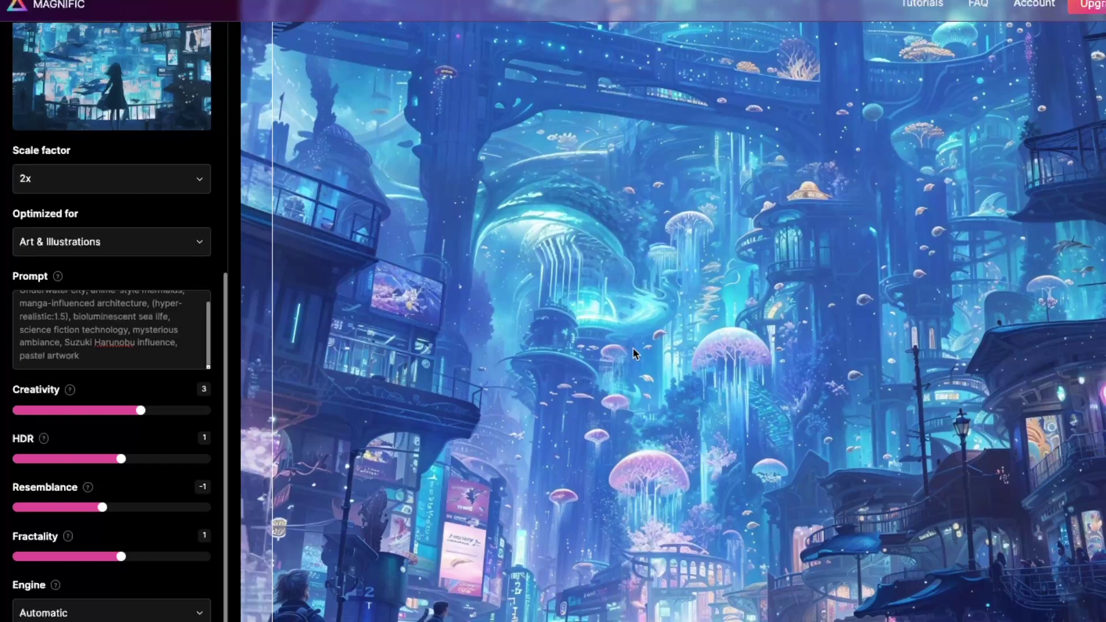
# Toggle the jellyfish city between fully original and mostly upscaled views.
pyautogui.moveTo(267, 287); pyautogui.dragTo(1102, 288)
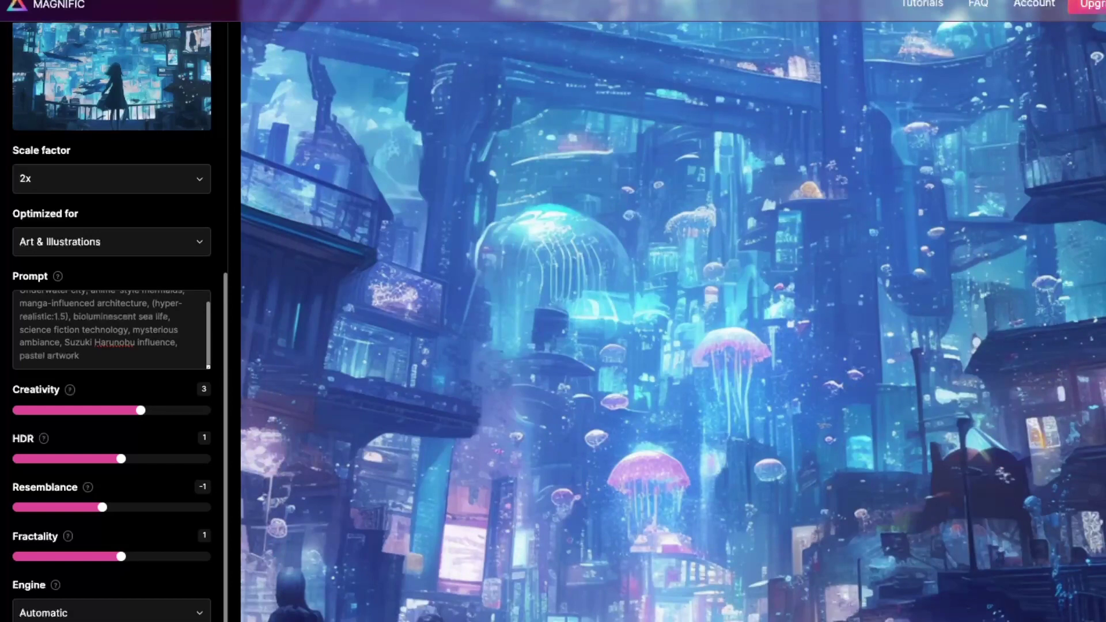
pyautogui.moveTo(1102, 288); pyautogui.dragTo(1028, 285)
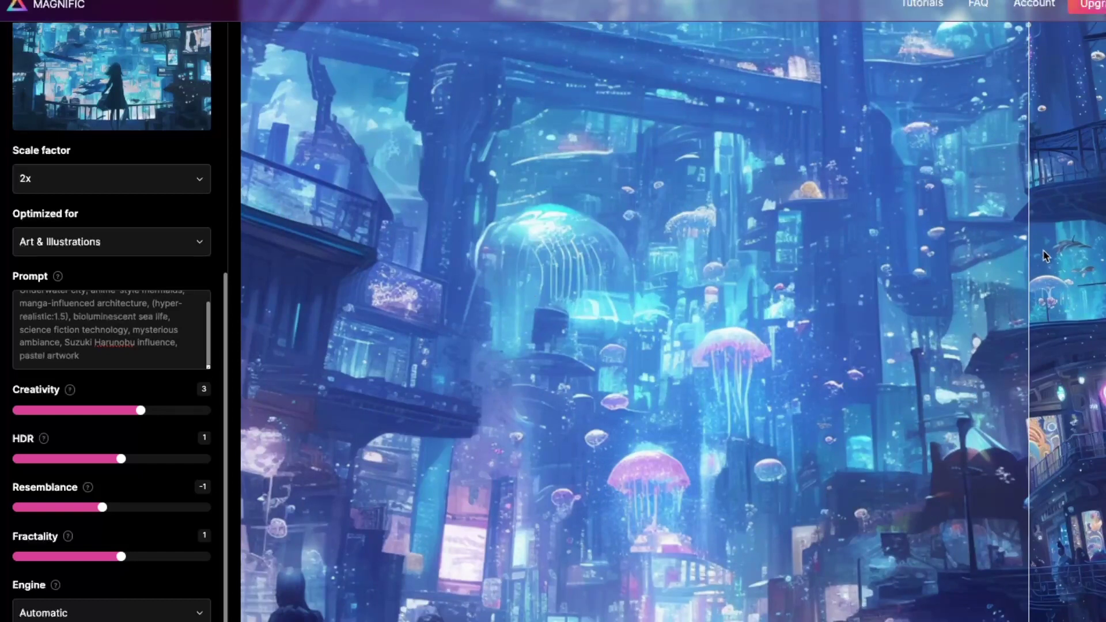
pyautogui.moveTo(1031, 206); pyautogui.dragTo(269, 145)
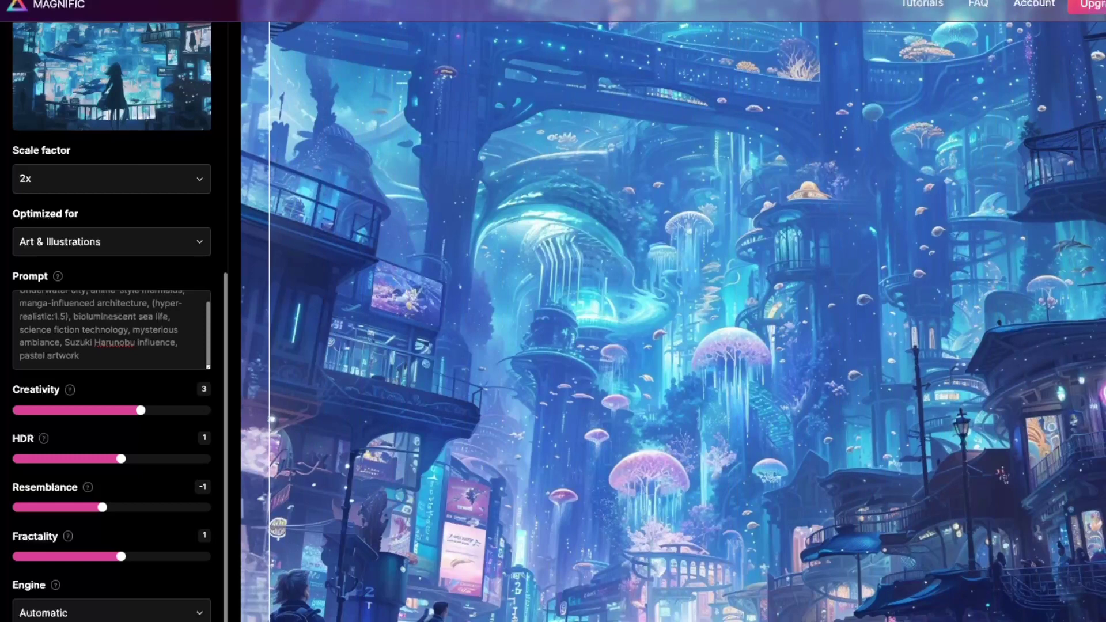
pyautogui.moveTo(271, 411); pyautogui.dragTo(1103, 507)
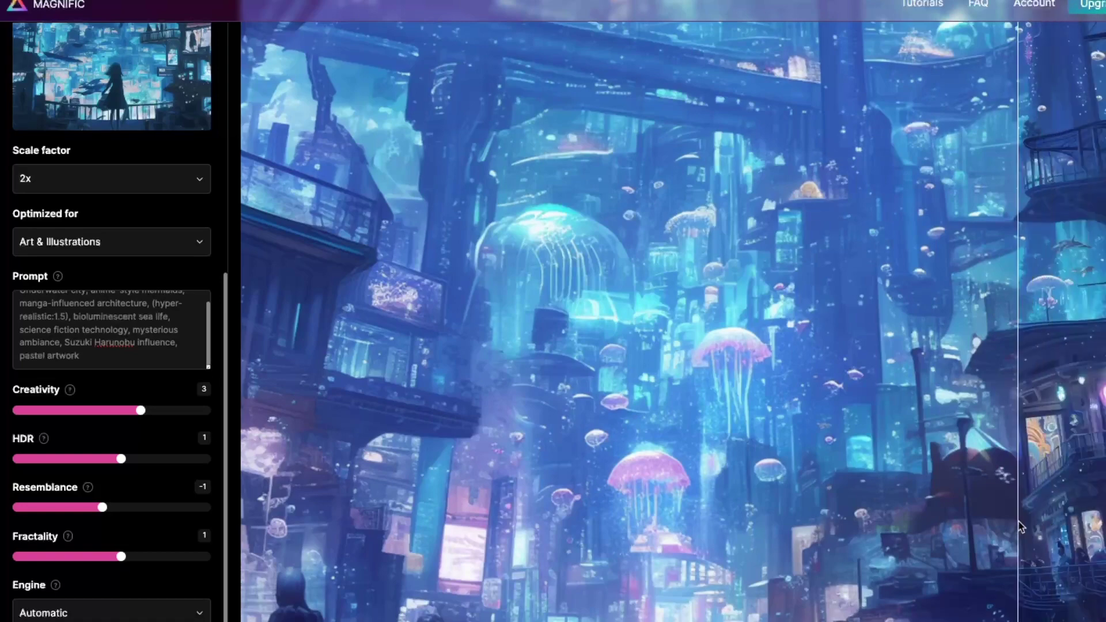
# Scroll up the jellyfish city and sweep the split until it shows fully upscaled.
pyautogui.scroll(5, 645, 262)
pyautogui.scroll(5, 666, 297)
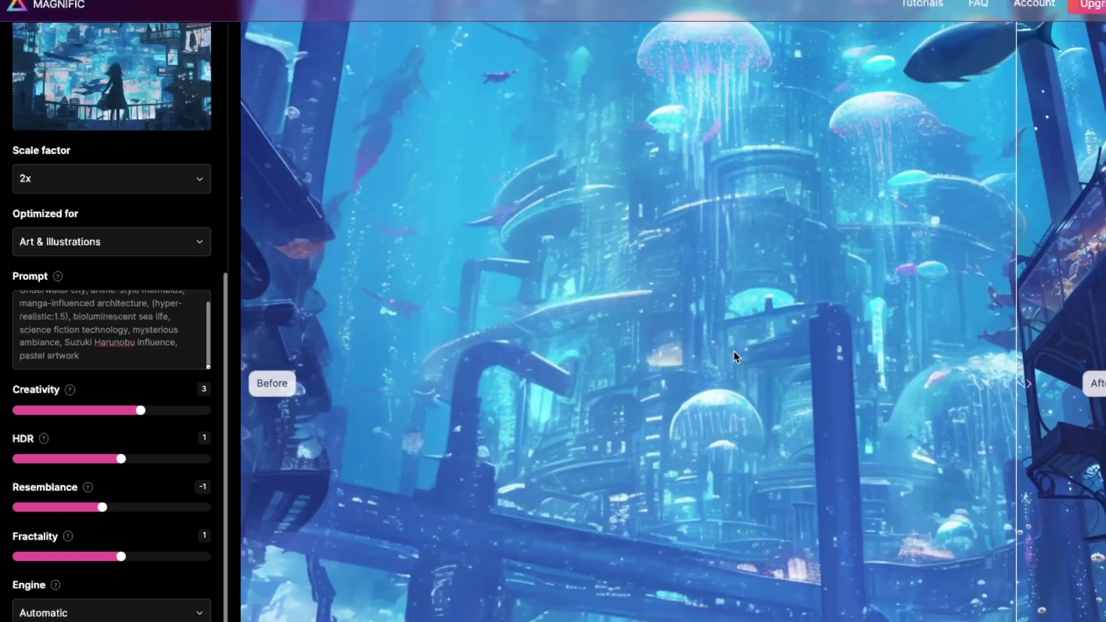
pyautogui.scroll(2, 978, 335)
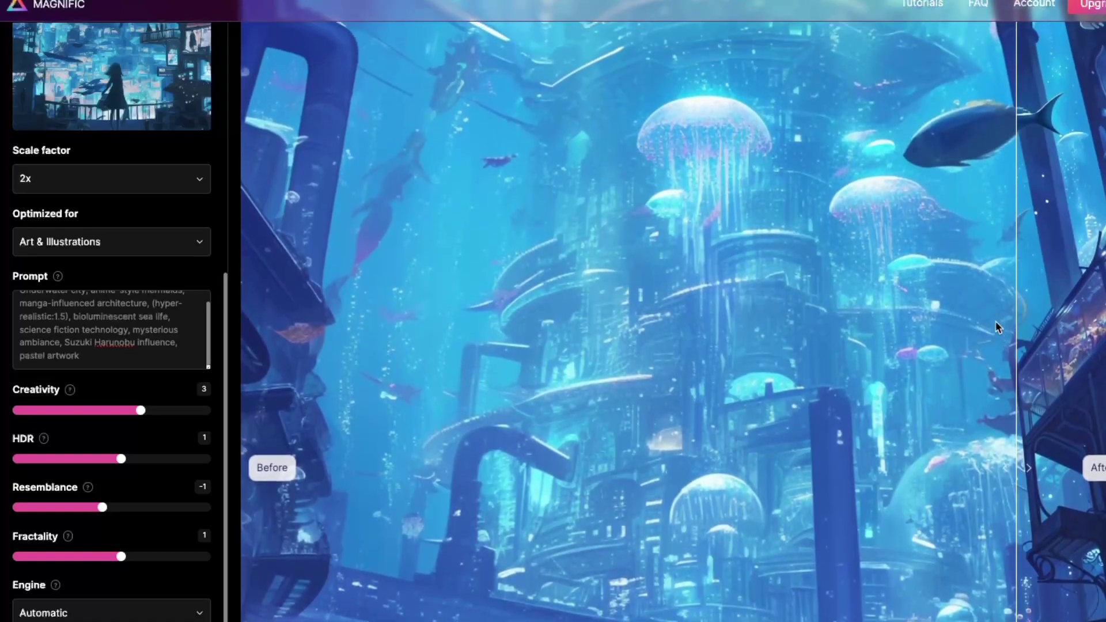
pyautogui.moveTo(1014, 319); pyautogui.dragTo(360, 271)
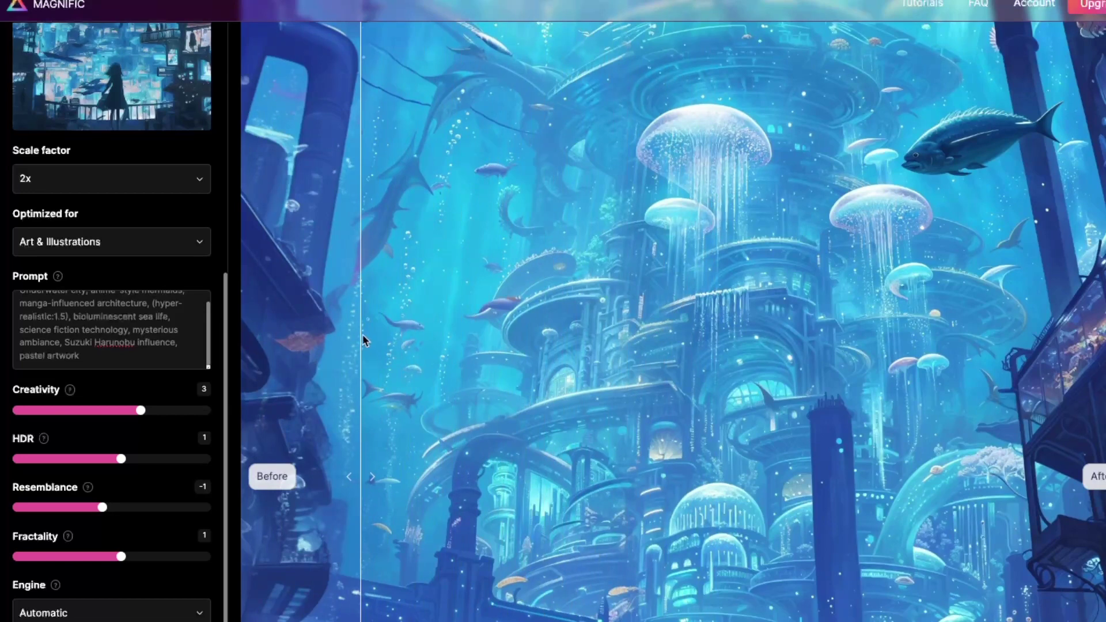
pyautogui.moveTo(362, 335); pyautogui.dragTo(1092, 369)
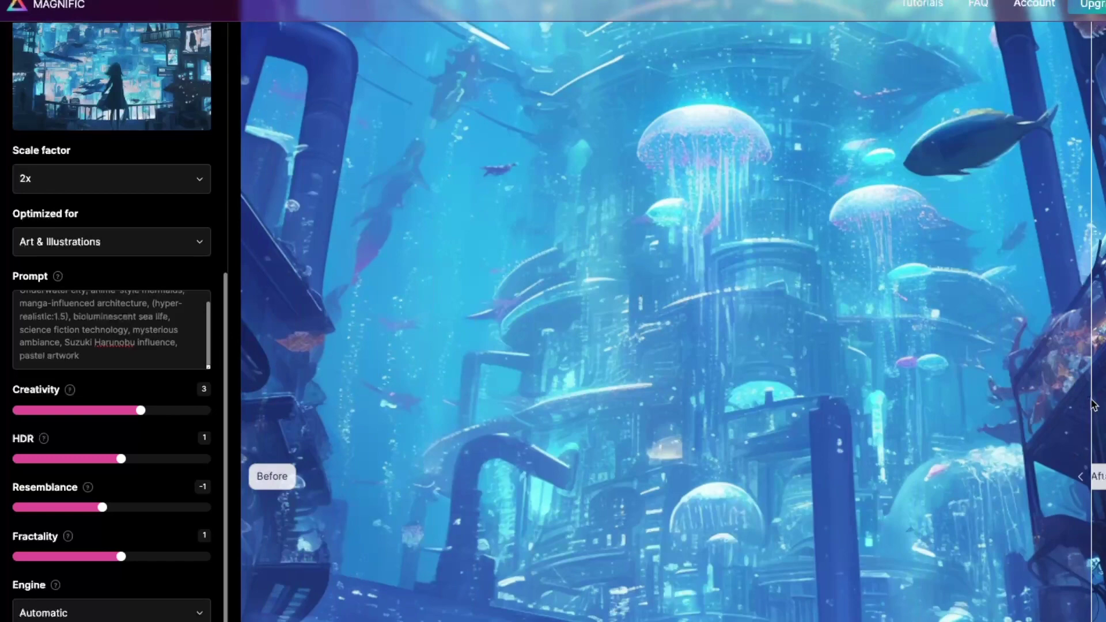
# Scroll to the dolphin and glowing-dome scene and sweep the comparison split across it.
pyautogui.scroll(3, 630, 230)
pyautogui.scroll(3, 627, 230)
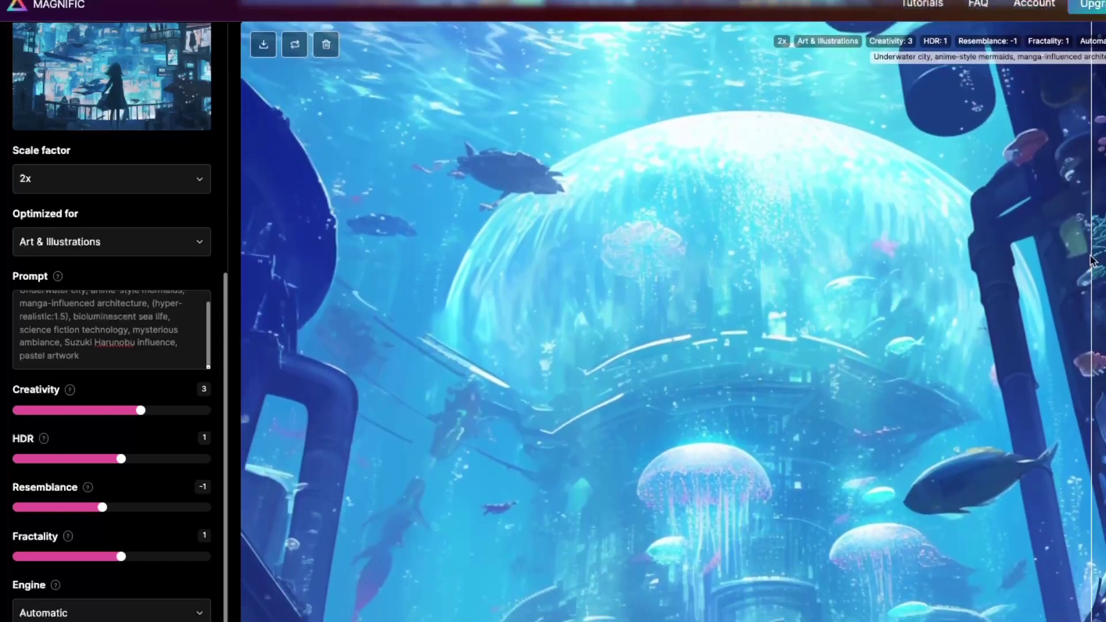
pyautogui.moveTo(1090, 260)
pyautogui.mouseDown()
pyautogui.moveTo(1105, 259)
pyautogui.moveTo(1010, 245)
pyautogui.moveTo(1088, 260)
pyautogui.mouseUp()
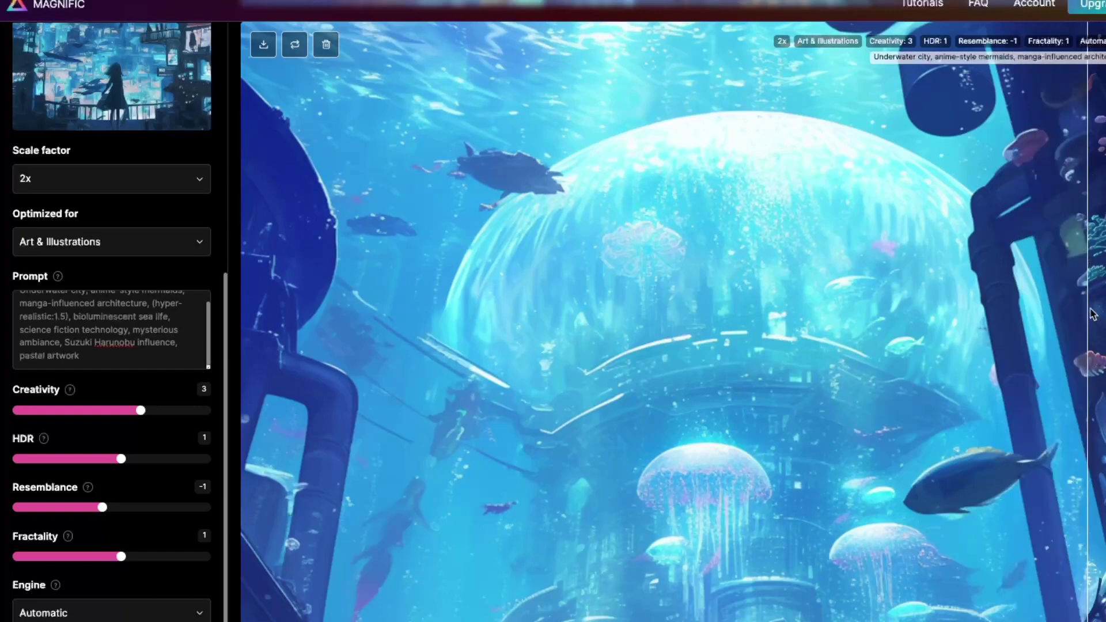
pyautogui.moveTo(1092, 314); pyautogui.dragTo(269, 204)
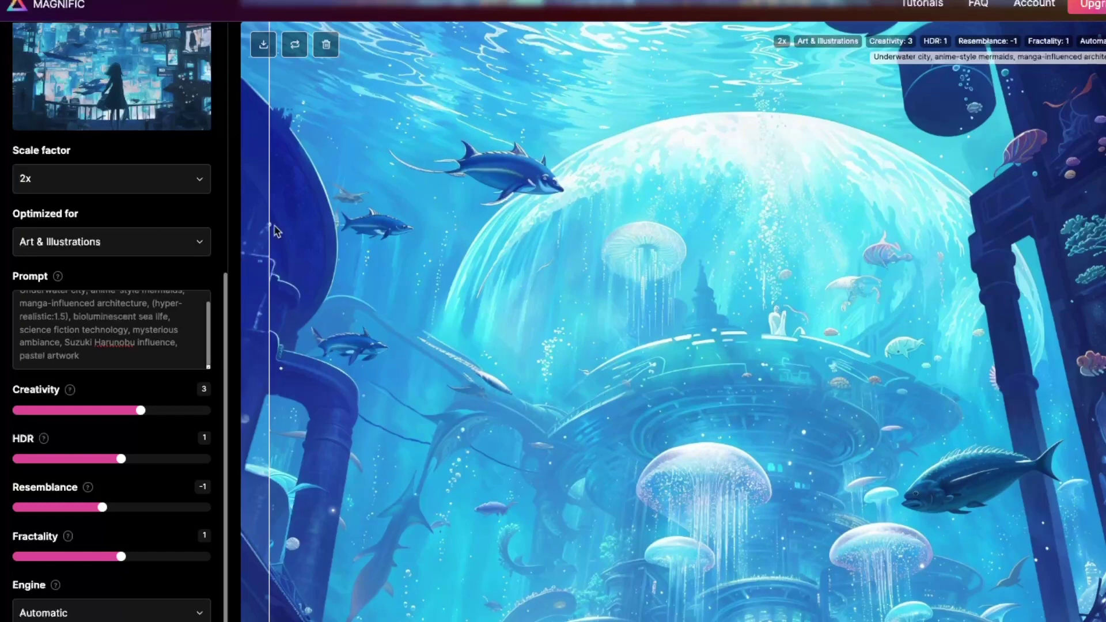
pyautogui.moveTo(273, 229)
pyautogui.mouseDown()
pyautogui.moveTo(1097, 299)
pyautogui.moveTo(264, 237)
pyautogui.mouseUp()
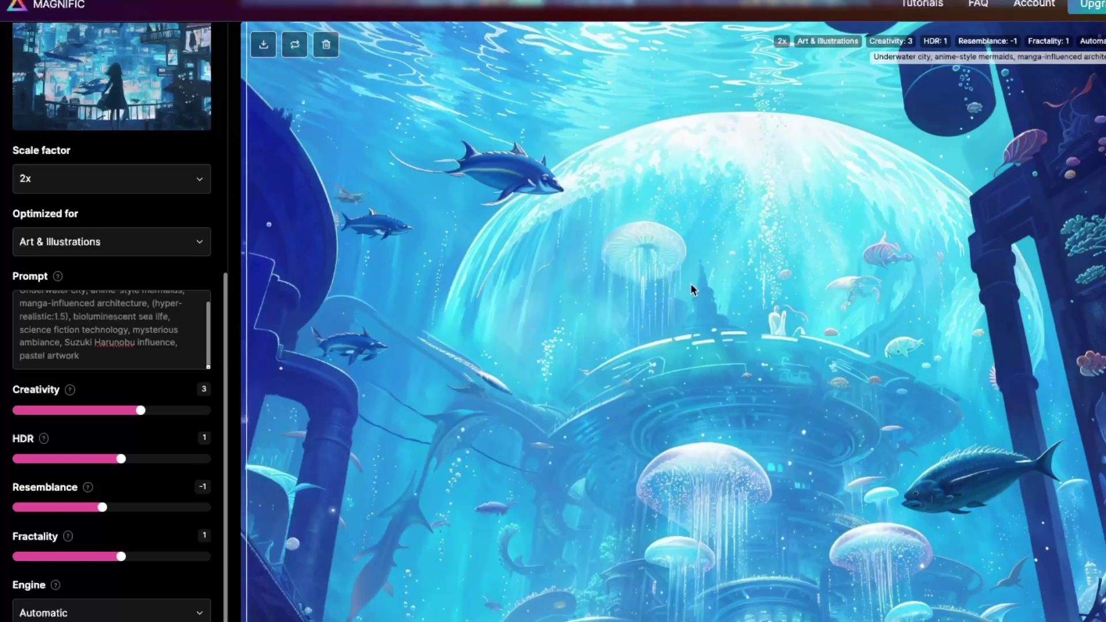
pyautogui.scroll(5, 677, 300)
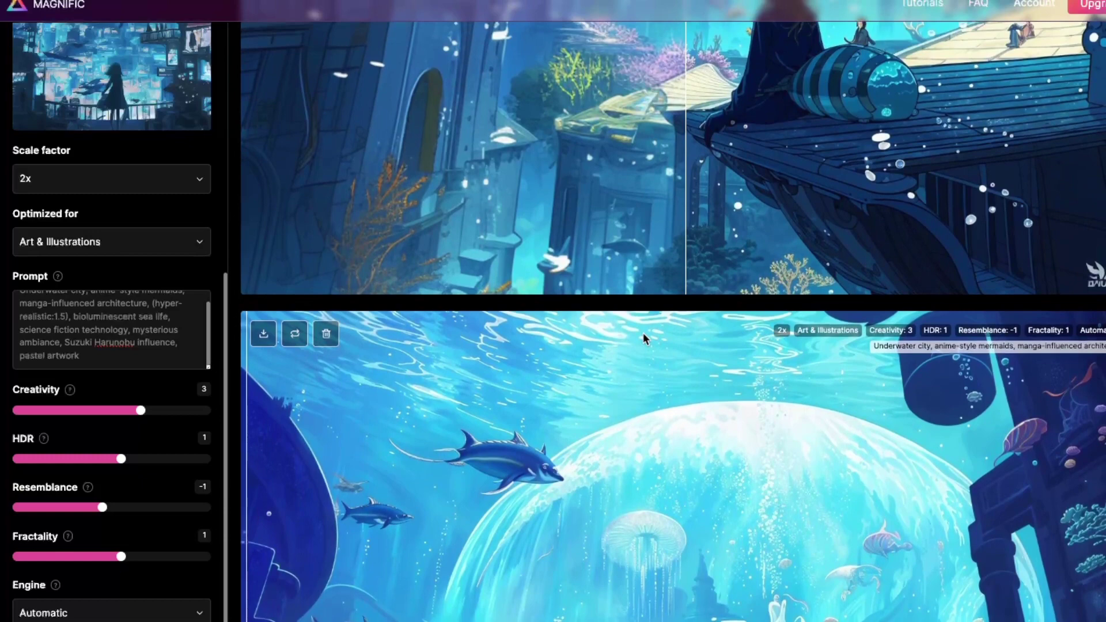
# Slide the girl-on-dock image's split between the full original and a partly upscaled view.
pyautogui.scroll(6, 643, 333)
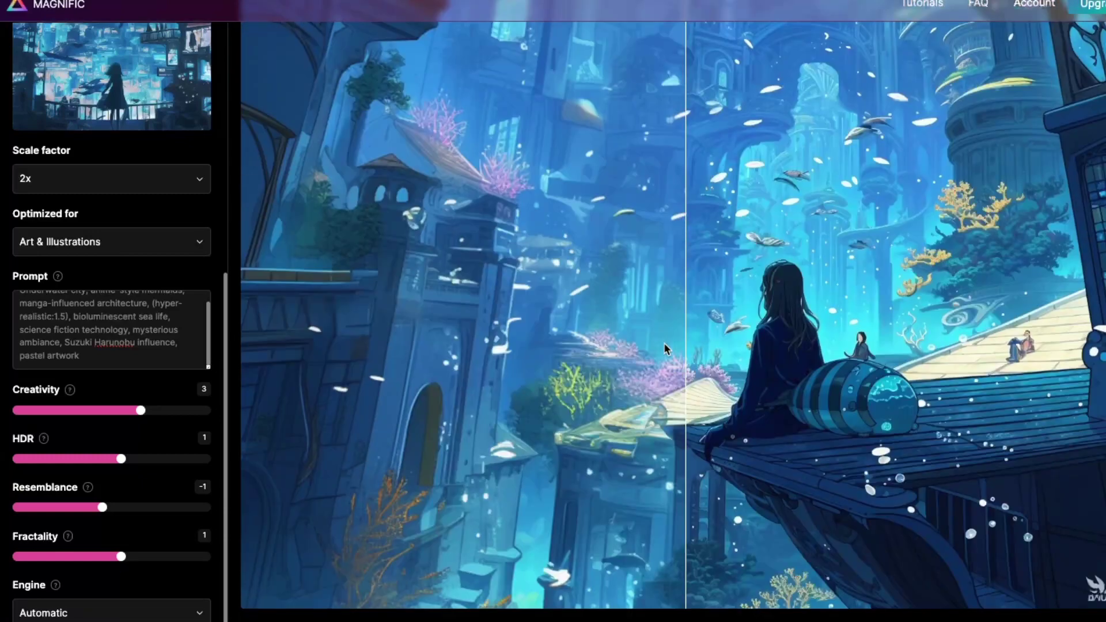
pyautogui.scroll(2, 665, 344)
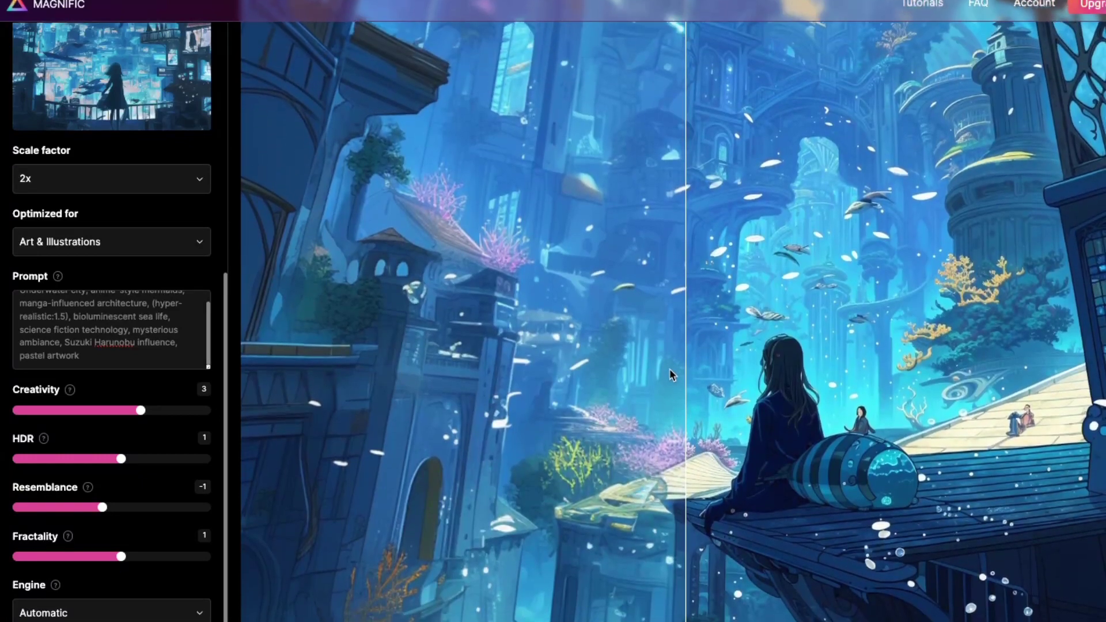
pyautogui.scroll(-1, 669, 369)
pyautogui.moveTo(683, 310); pyautogui.dragTo(1102, 374)
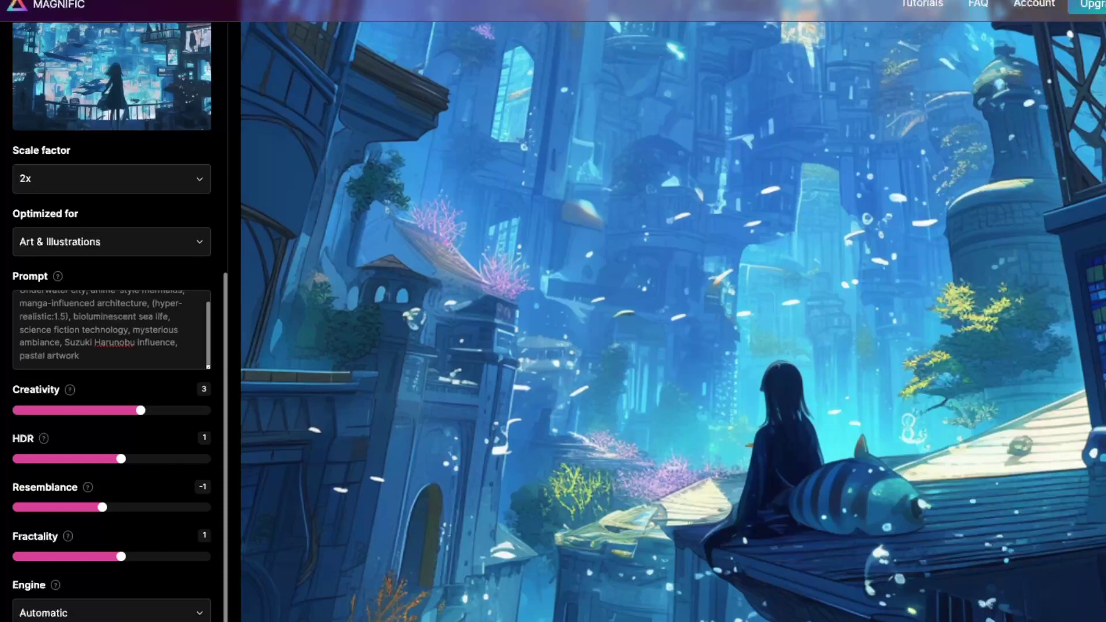
pyautogui.moveTo(1101, 443)
pyautogui.mouseDown()
pyautogui.moveTo(1027, 449)
pyautogui.moveTo(1101, 449)
pyautogui.mouseUp()
pyautogui.moveTo(1101, 449); pyautogui.dragTo(945, 505)
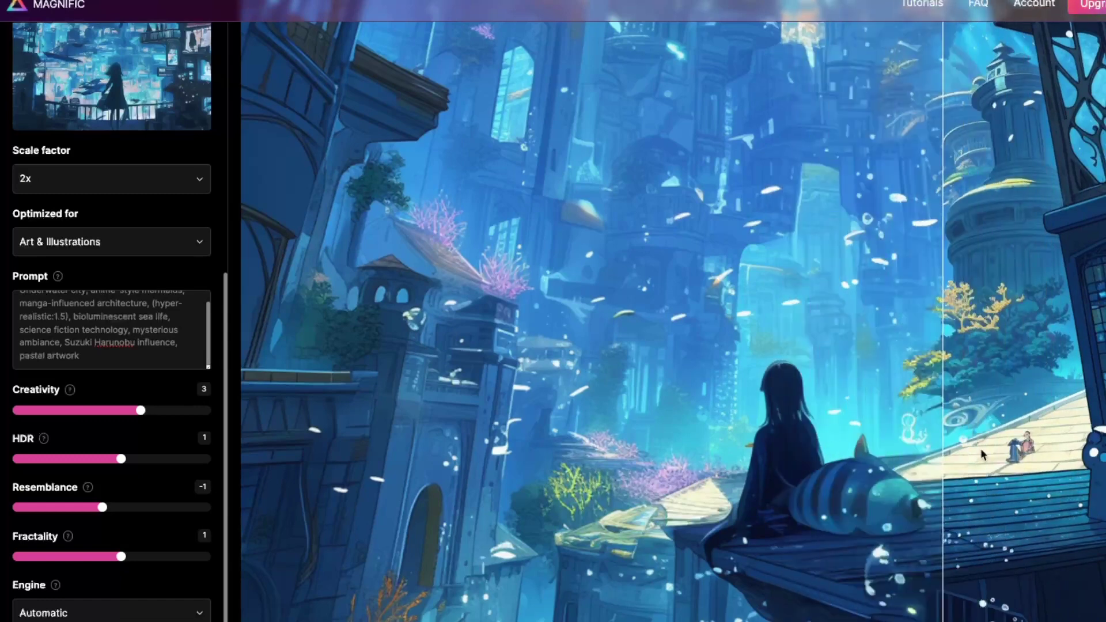
pyautogui.moveTo(944, 456); pyautogui.dragTo(1091, 467)
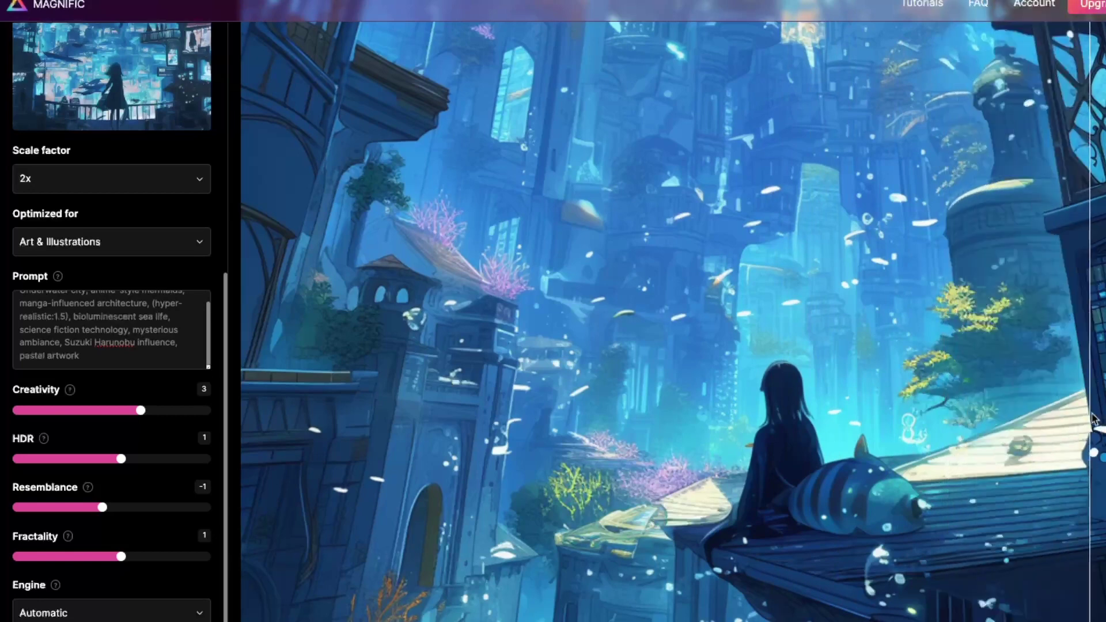
pyautogui.moveTo(1093, 419); pyautogui.dragTo(1103, 398)
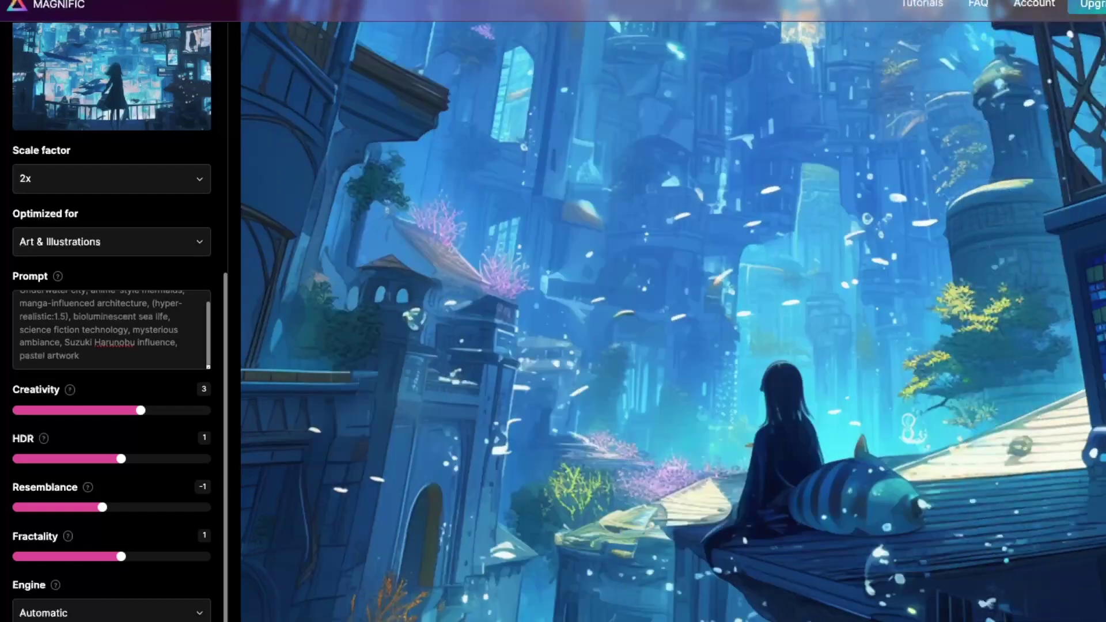
pyautogui.scroll(5, 852, 355)
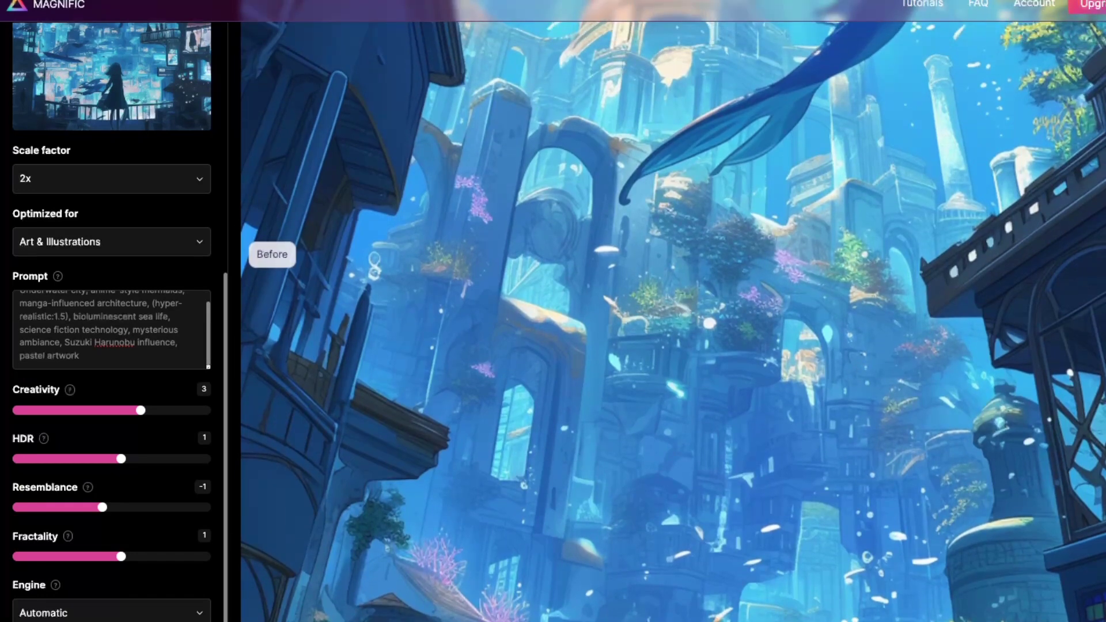
# Widen the upscaled side of the whale and domed-tower scene, then split it before/after.
pyautogui.moveTo(1104, 279); pyautogui.dragTo(465, 236)
pyautogui.moveTo(1097, 255); pyautogui.dragTo(463, 219)
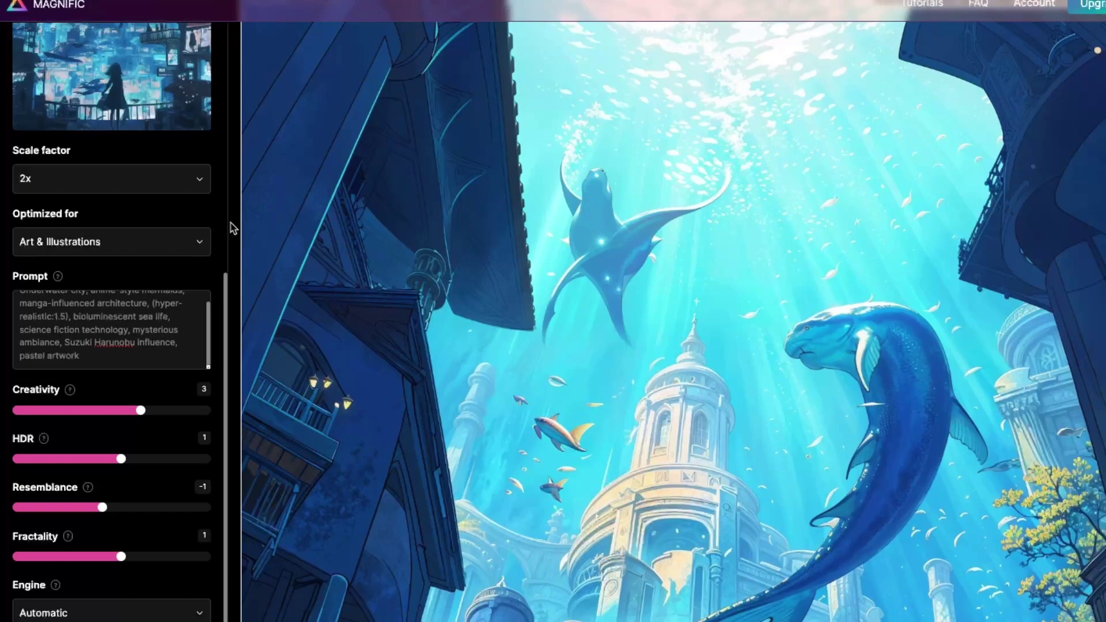
pyautogui.moveTo(242, 225); pyautogui.dragTo(1103, 305)
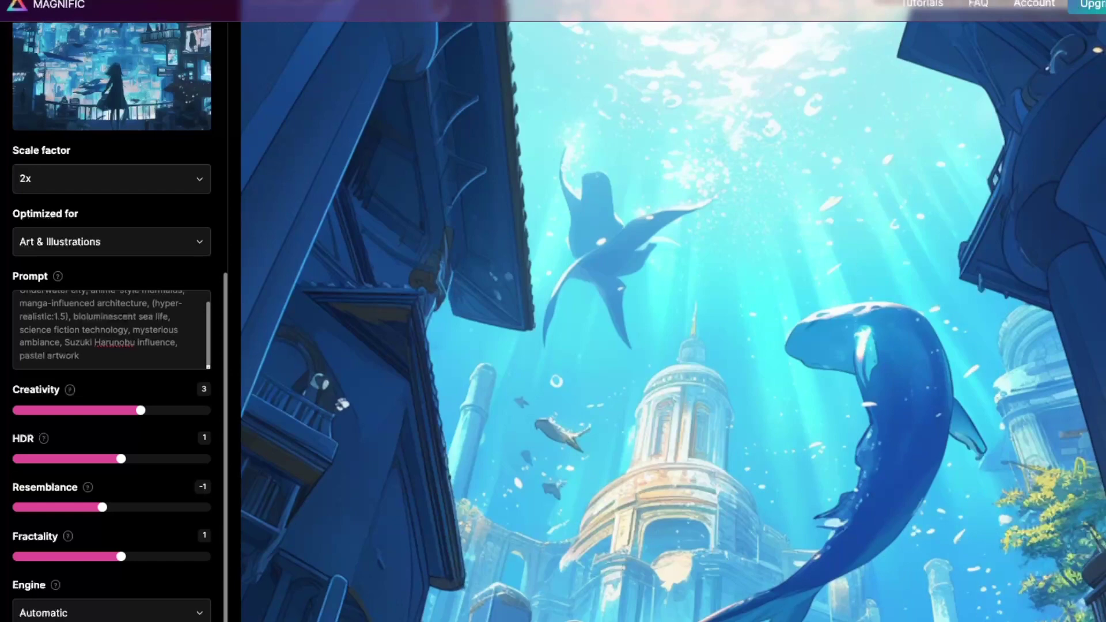
# Scroll up to the girl-on-balcony underwater city result.
pyautogui.scroll(-6, 1064, 501)
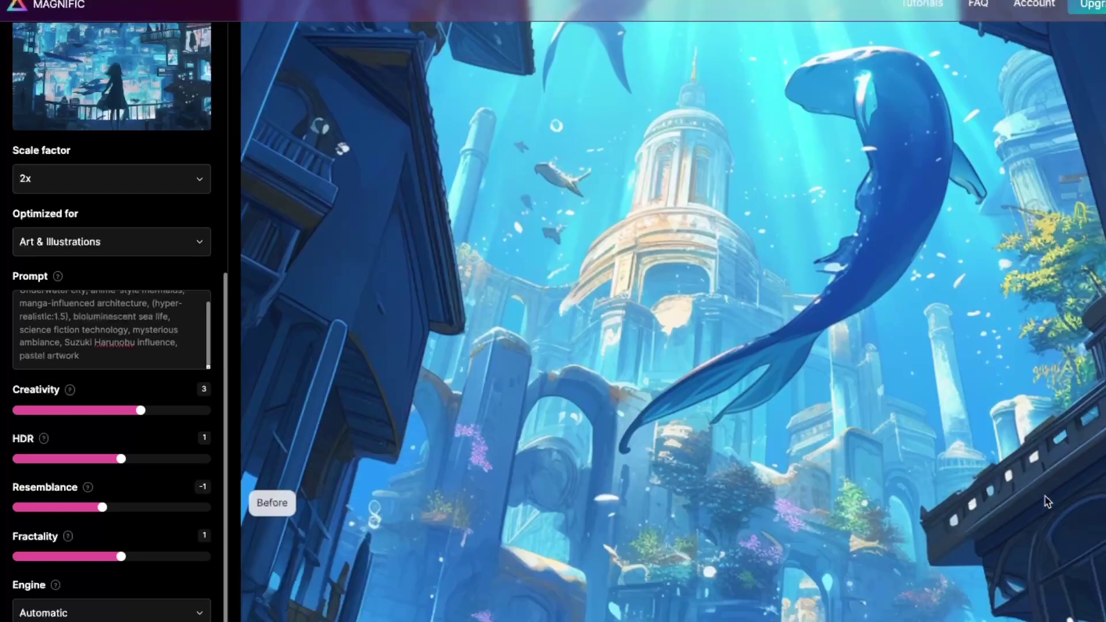
pyautogui.scroll(10, 1003, 387)
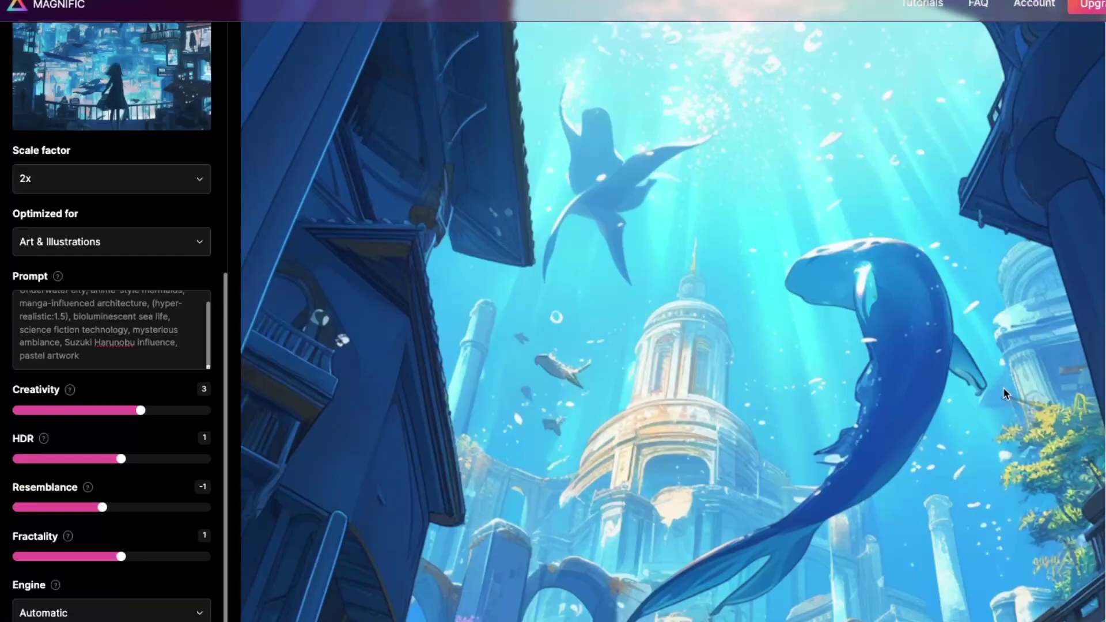
pyautogui.scroll(-3, 998, 412)
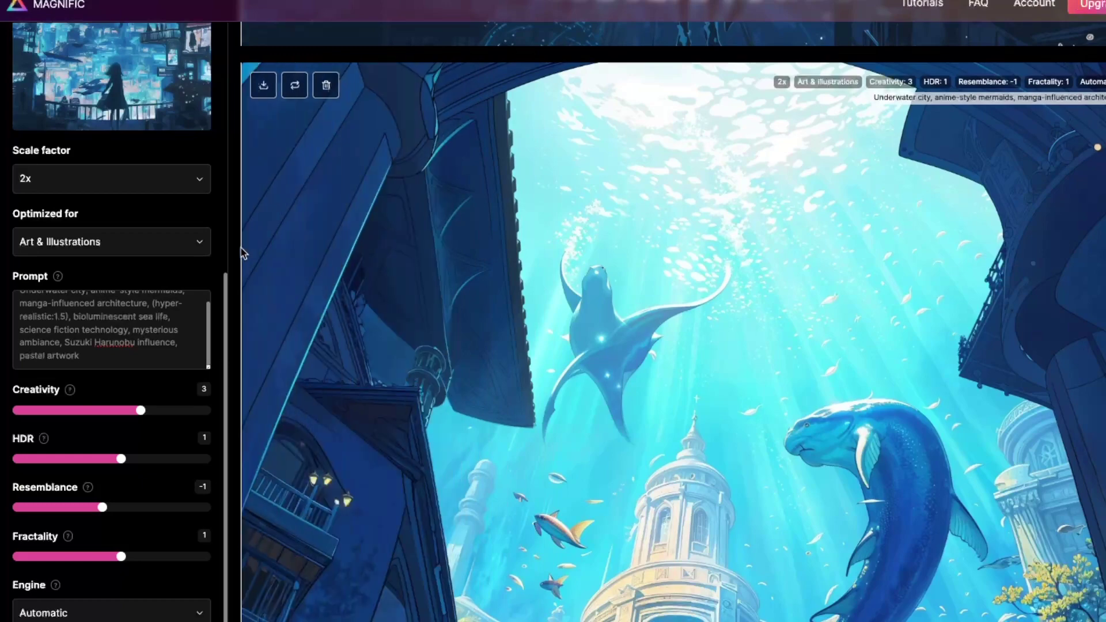
pyautogui.scroll(9, 723, 180)
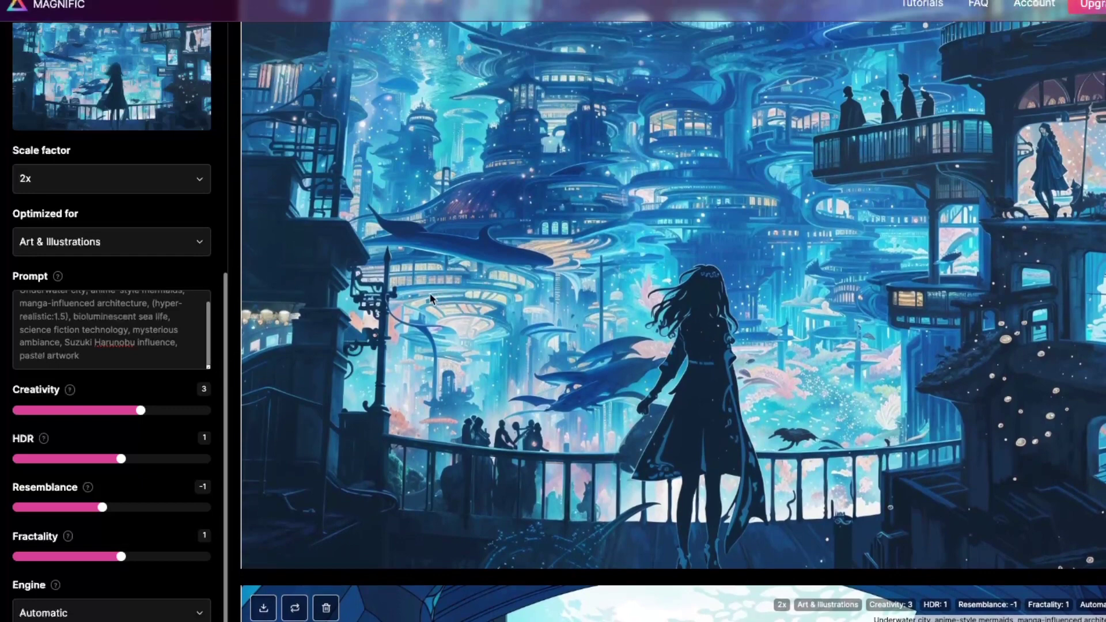
# Slide the balcony city split from blurry original to mostly upscaled, then back to nearly all original.
pyautogui.scroll(6, 360, 236)
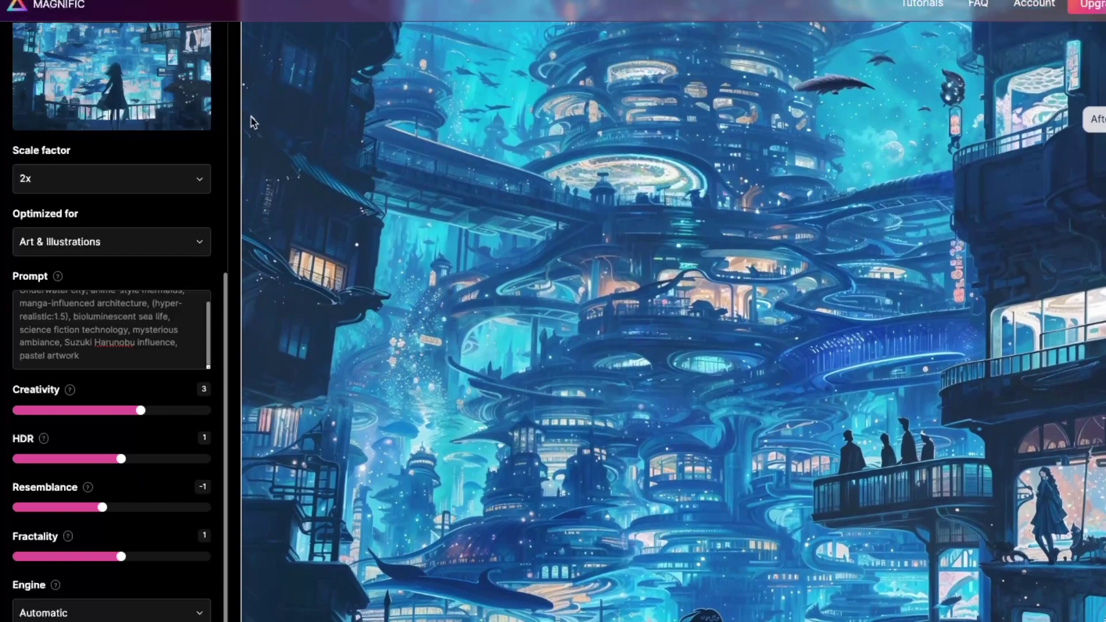
pyautogui.moveTo(250, 122); pyautogui.dragTo(1100, 122)
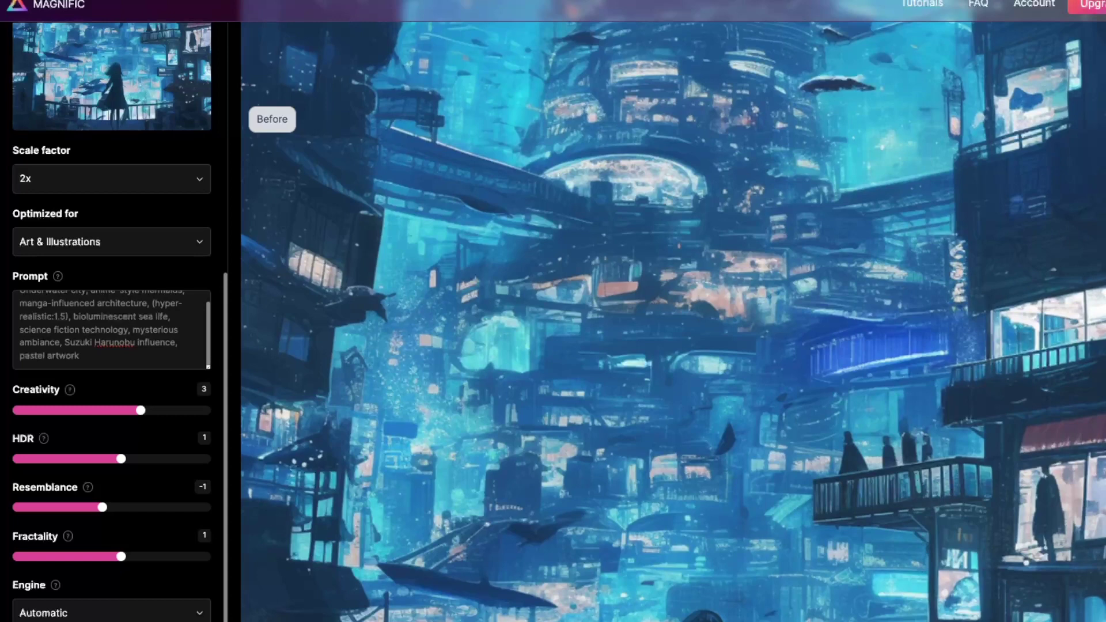
pyautogui.moveTo(1101, 119); pyautogui.dragTo(1102, 147)
pyautogui.moveTo(1098, 119); pyautogui.dragTo(883, 177)
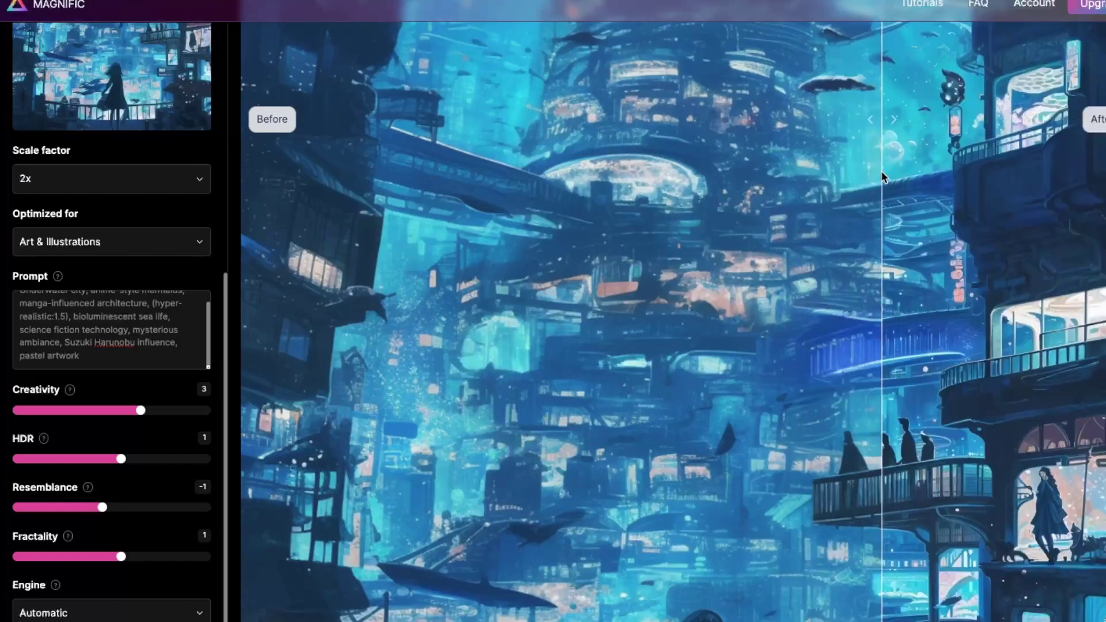
pyautogui.scroll(-6, 838, 263)
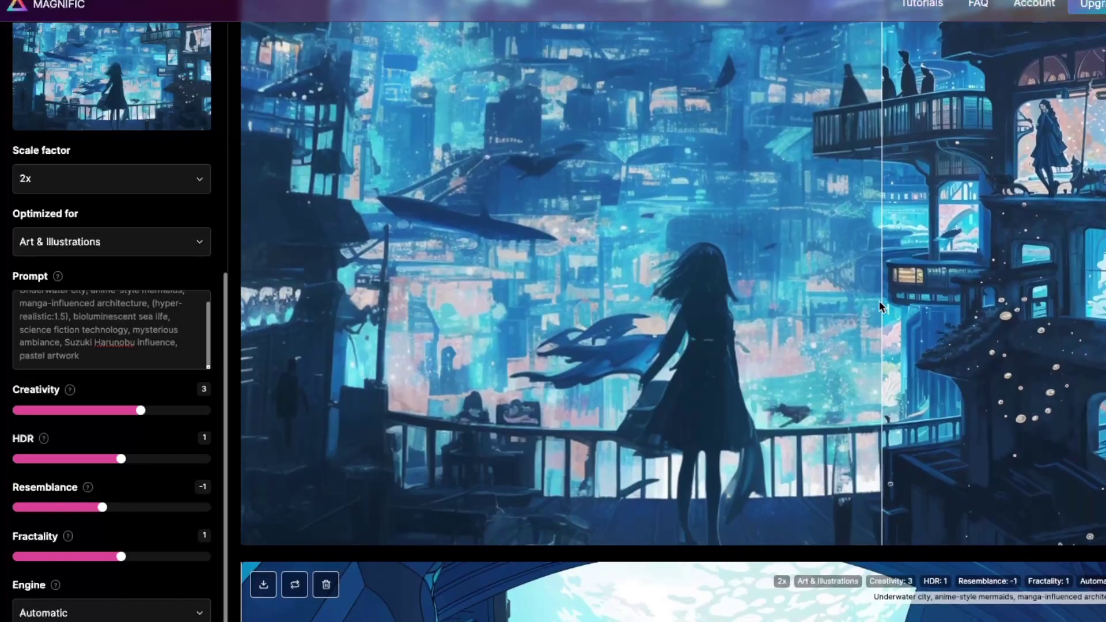
pyautogui.moveTo(878, 306); pyautogui.dragTo(1102, 306)
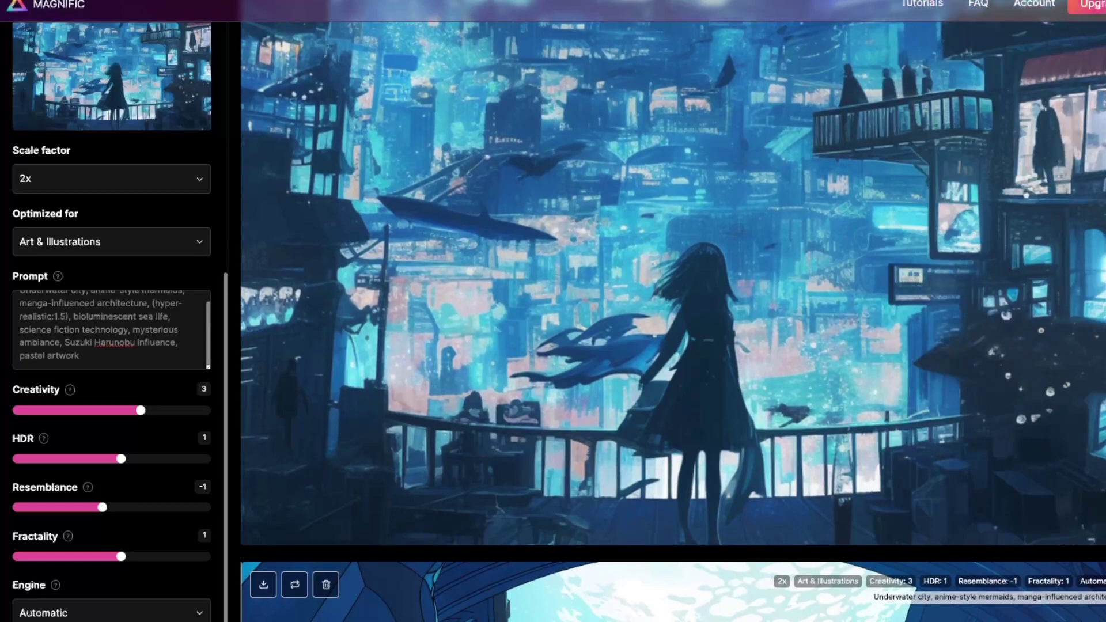
pyautogui.scroll(4, 1085, 295)
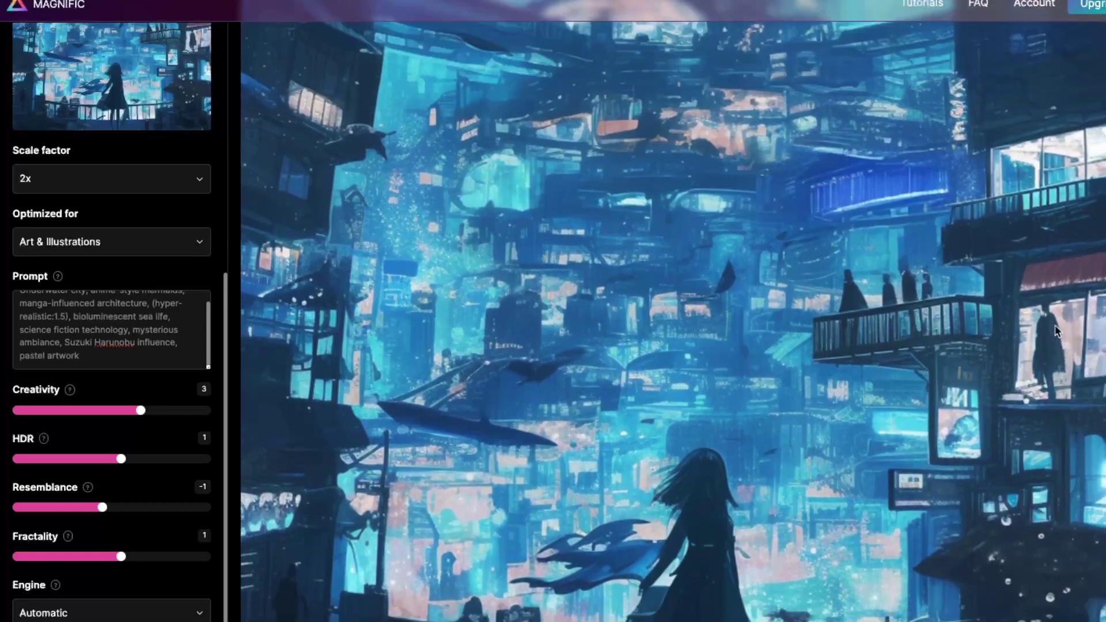
pyautogui.scroll(2, 1064, 254)
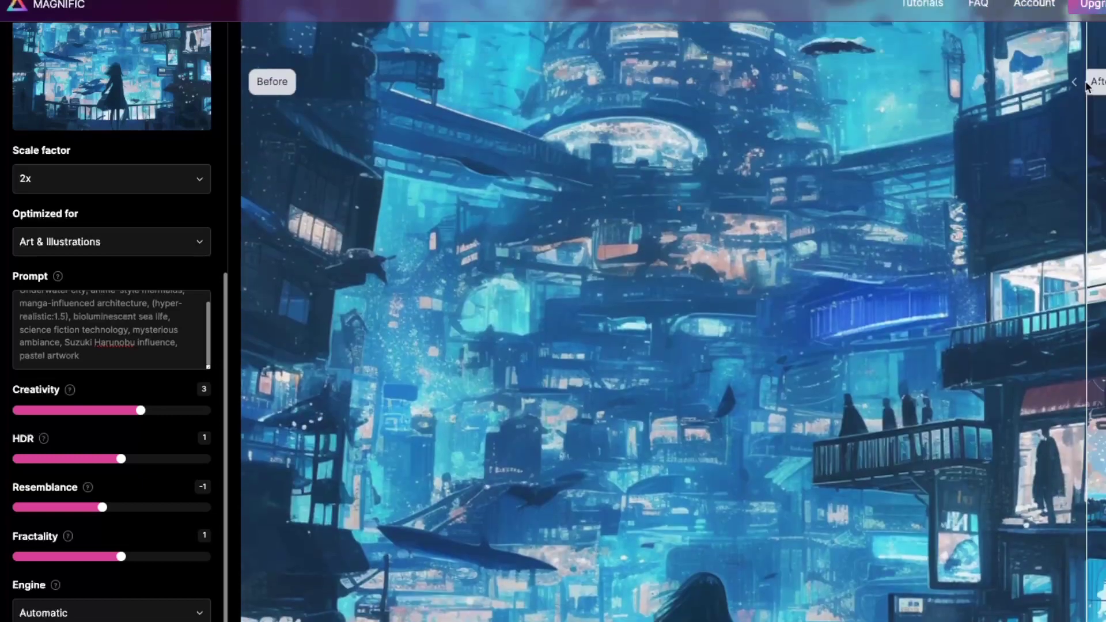
pyautogui.scroll(-4, 931, 300)
pyautogui.scroll(-1, 988, 383)
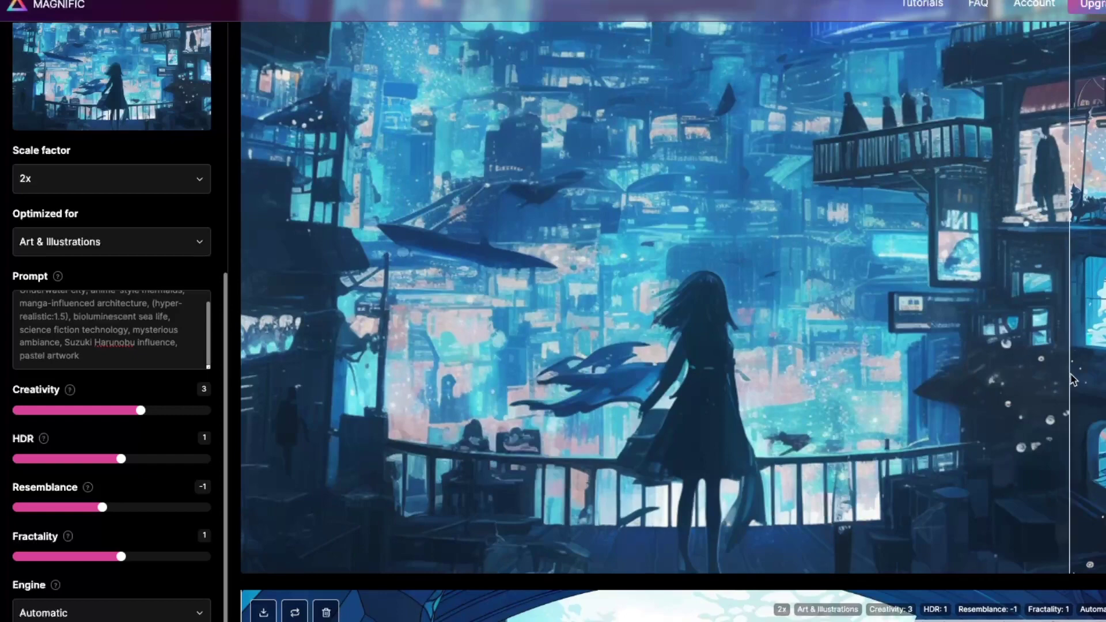
# Scroll to the central tower and move the split to divide the upper city between original and upscaled.
pyautogui.scroll(8, 856, 236)
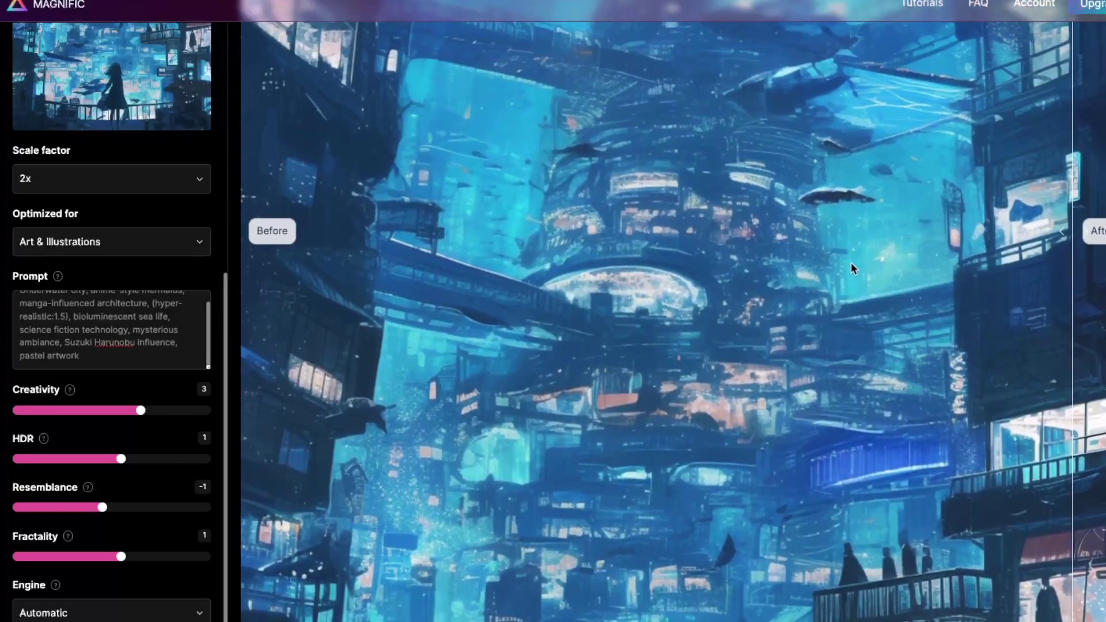
pyautogui.scroll(3, 851, 266)
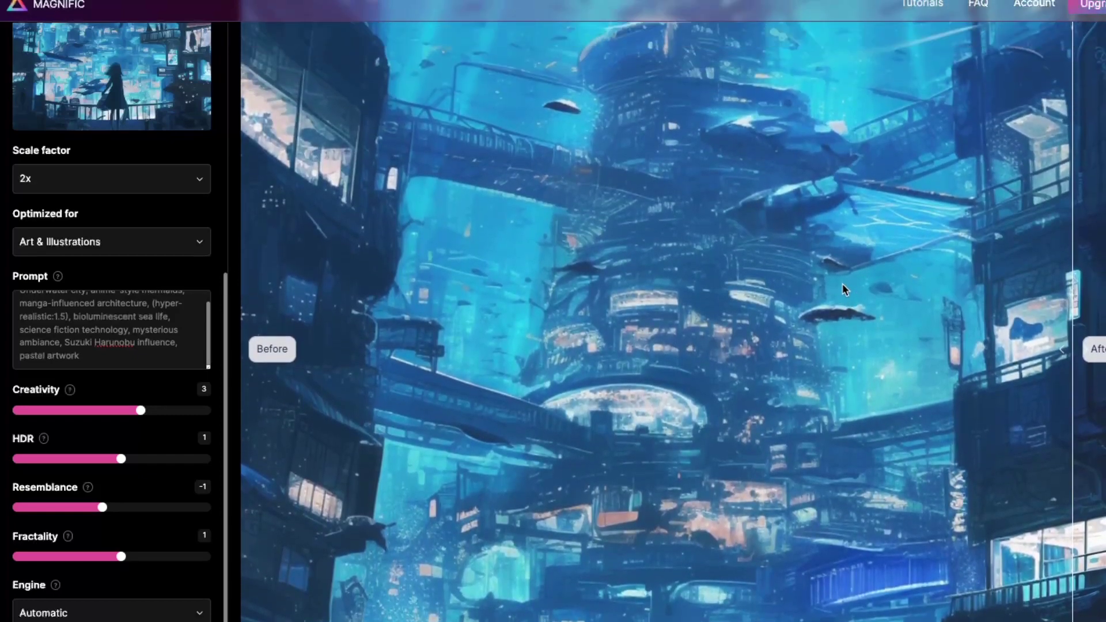
pyautogui.scroll(2, 841, 283)
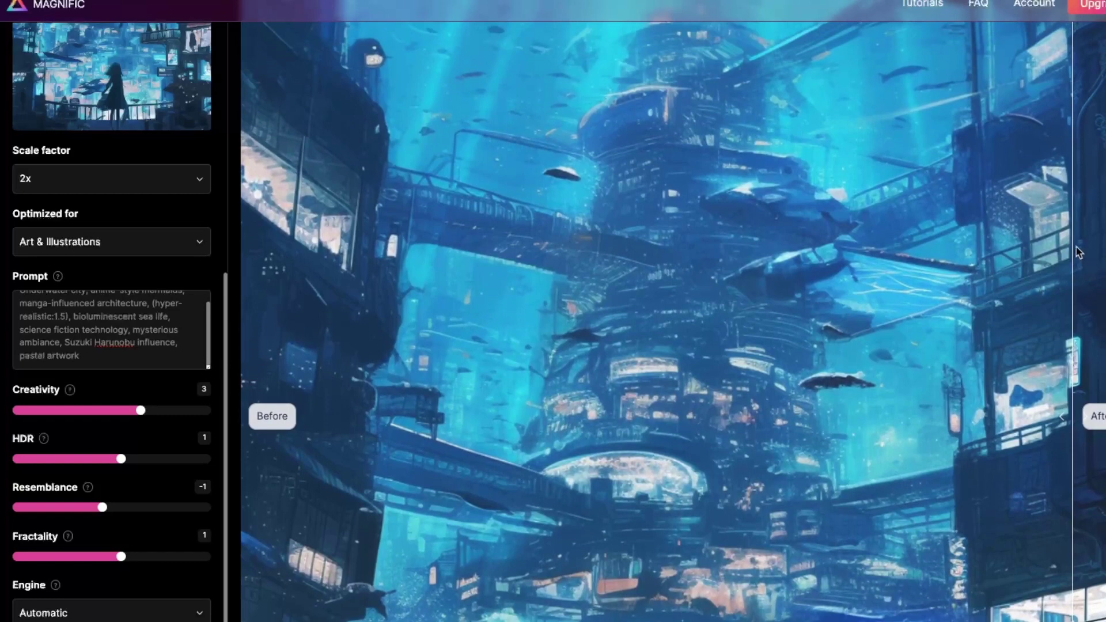
pyautogui.moveTo(1078, 252); pyautogui.dragTo(515, 219)
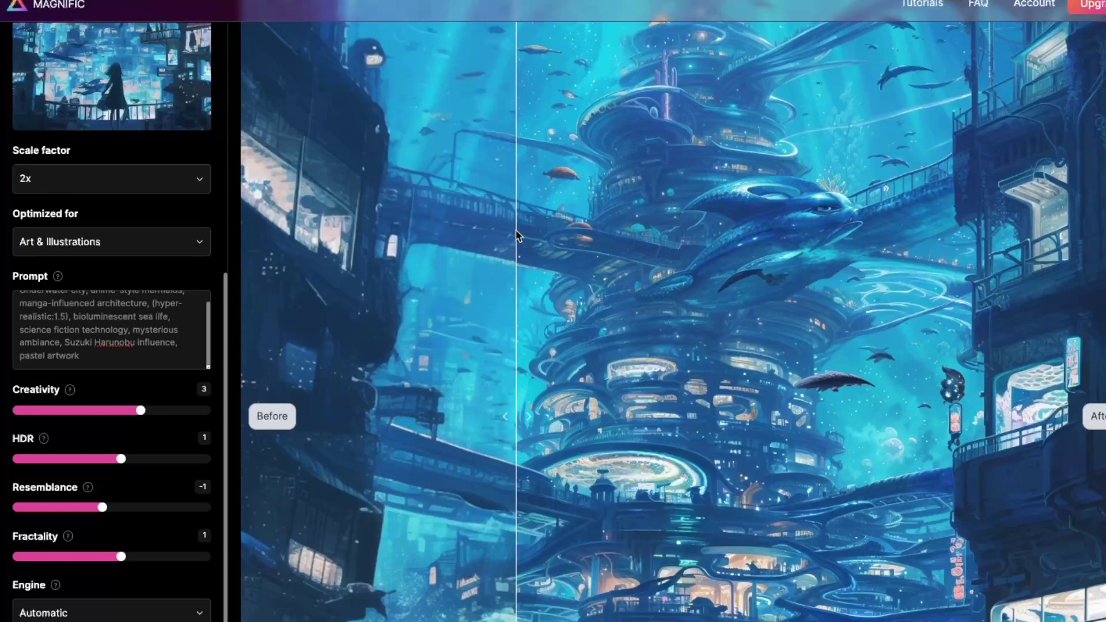
pyautogui.moveTo(517, 234); pyautogui.dragTo(656, 255)
# Scroll to the sharks at the top and drag the split left to show nearly all upscaled.
pyautogui.scroll(5, 702, 257)
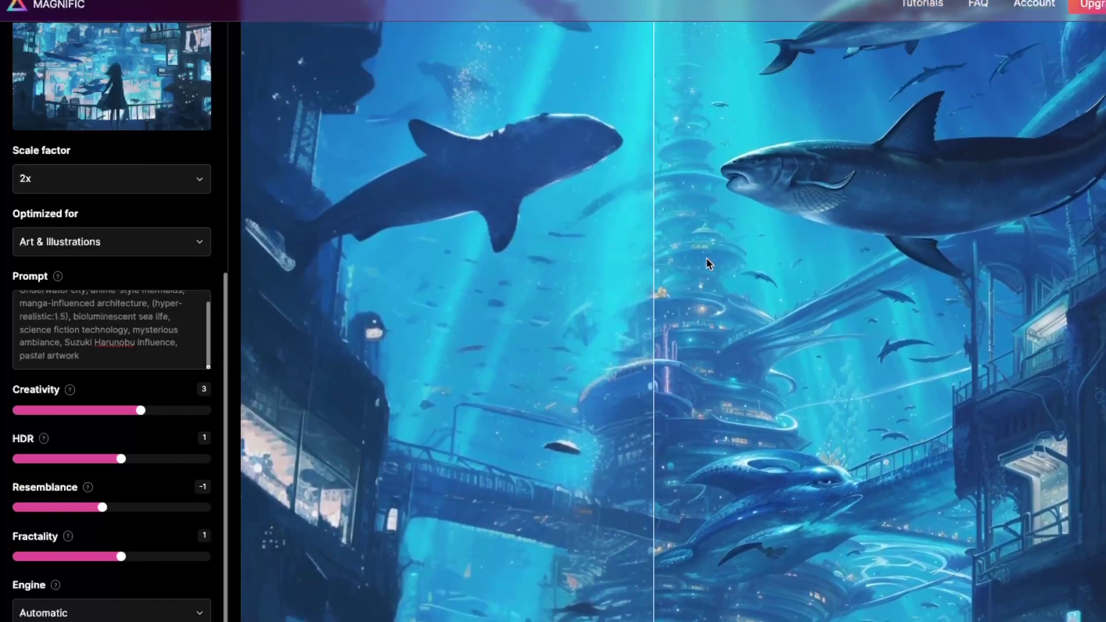
pyautogui.scroll(2, 710, 268)
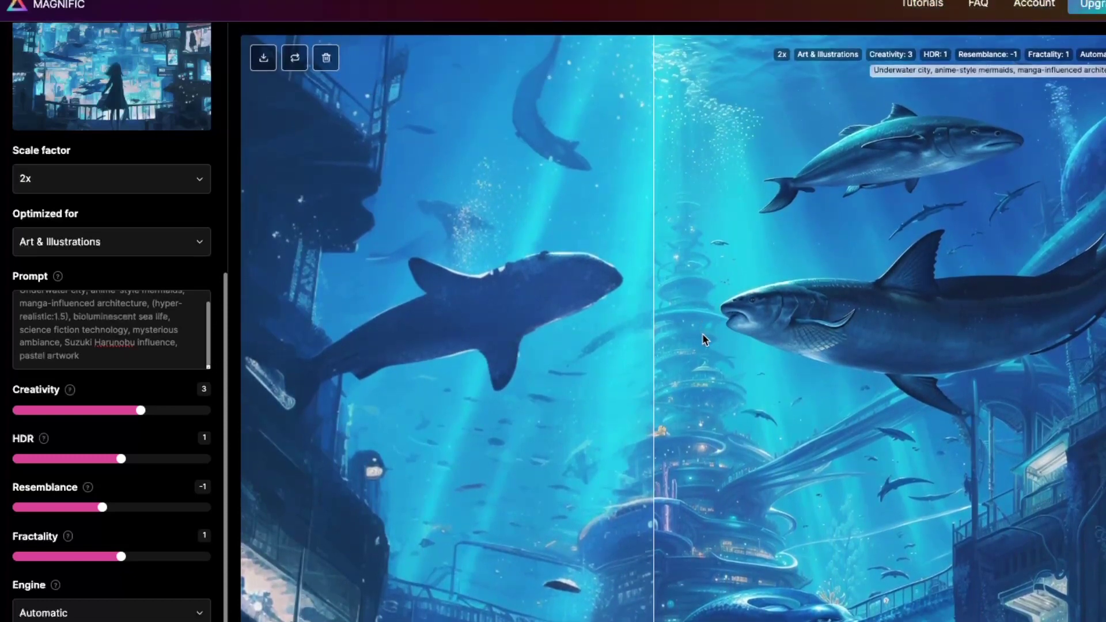
pyautogui.moveTo(654, 444); pyautogui.dragTo(250, 394)
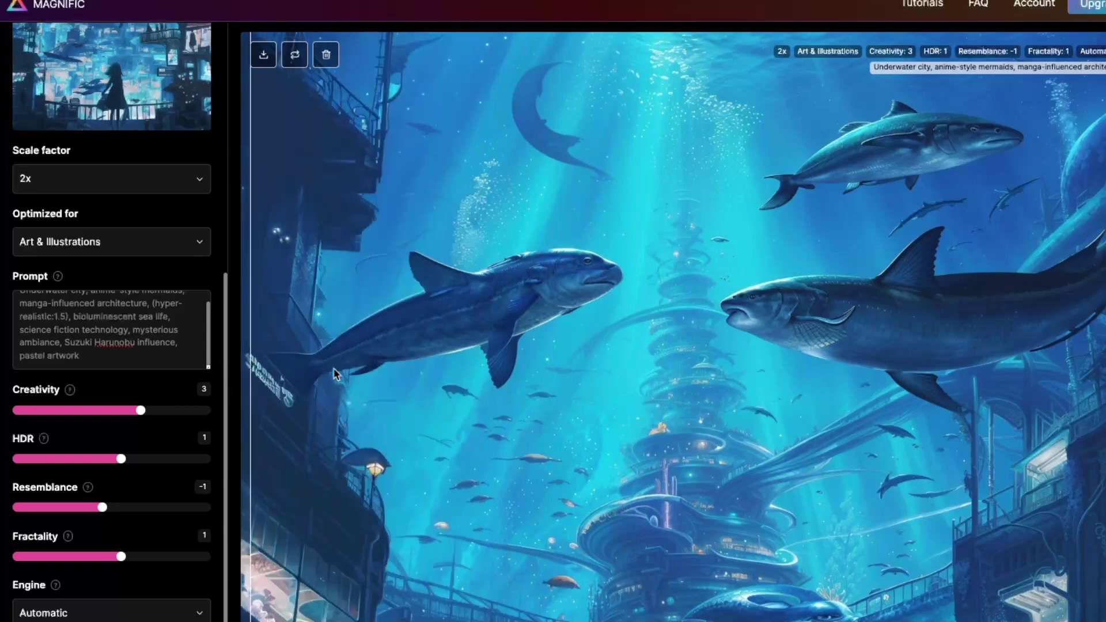